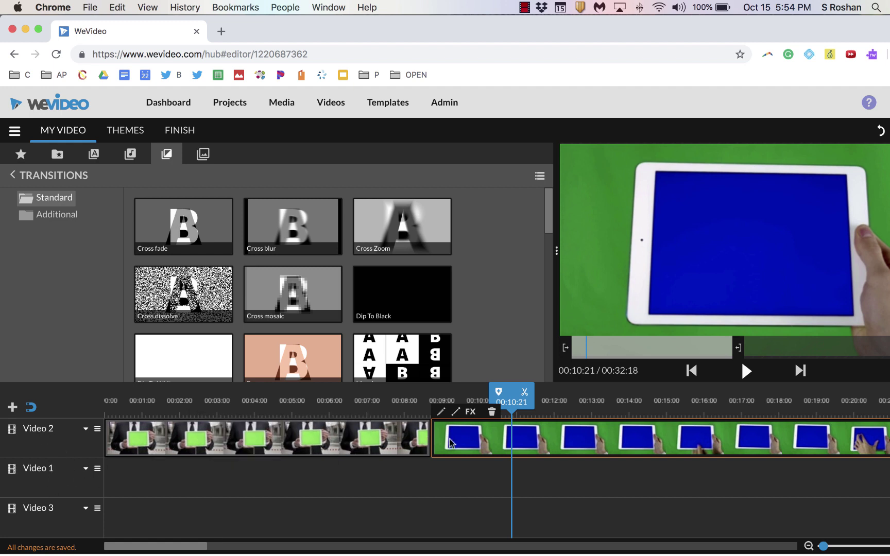
Step: Search the stock media library for "heart"
{"action": "left_click", "coordinate": [299, 444]}
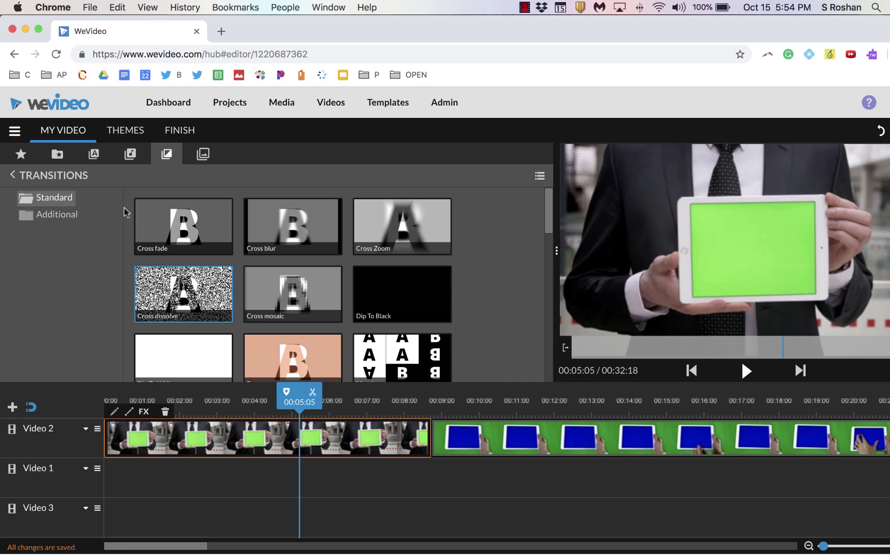
{"action": "left_click", "coordinate": [56, 155]}
{"action": "left_click", "coordinate": [22, 157]}
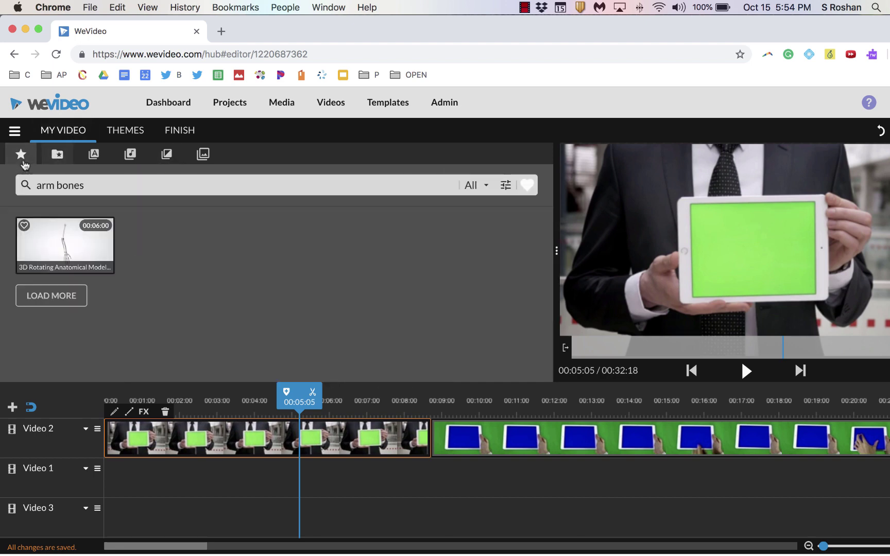
{"action": "triple_click", "coordinate": [81, 186]}
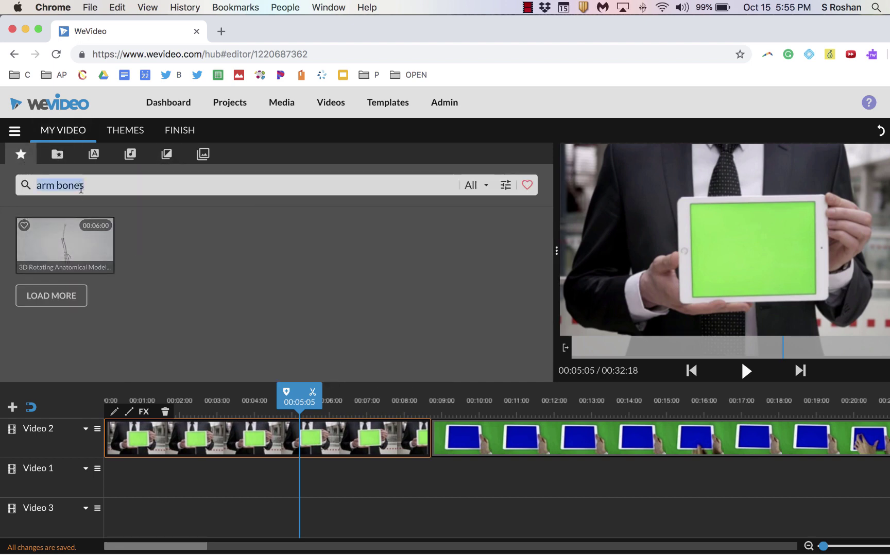
{"action": "type", "text": "heart"}
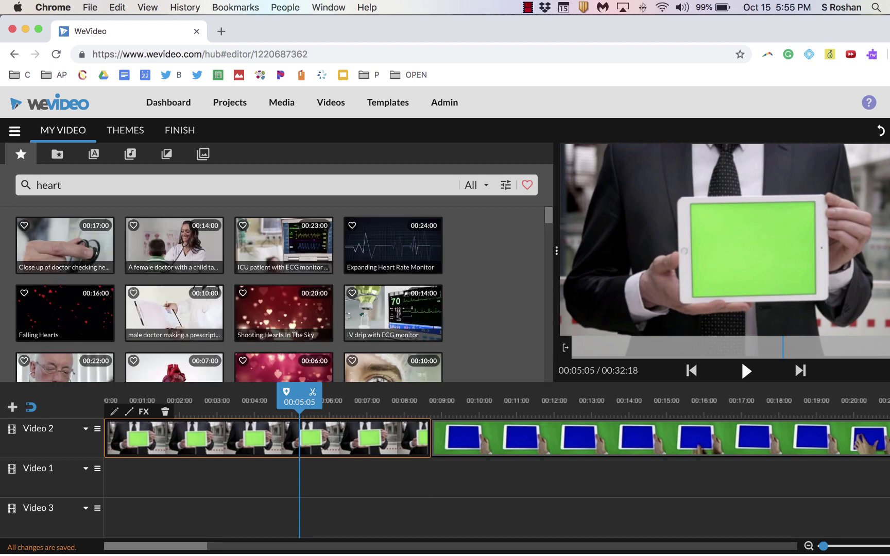
Step: Place the stock clip 3D Animated Model Rotating Human Heart at the start of the Video 1 track
{"action": "scroll", "coordinate": [283, 289], "scroll_direction": "down", "scroll_amount": 5}
{"action": "left_click", "coordinate": [283, 289]}
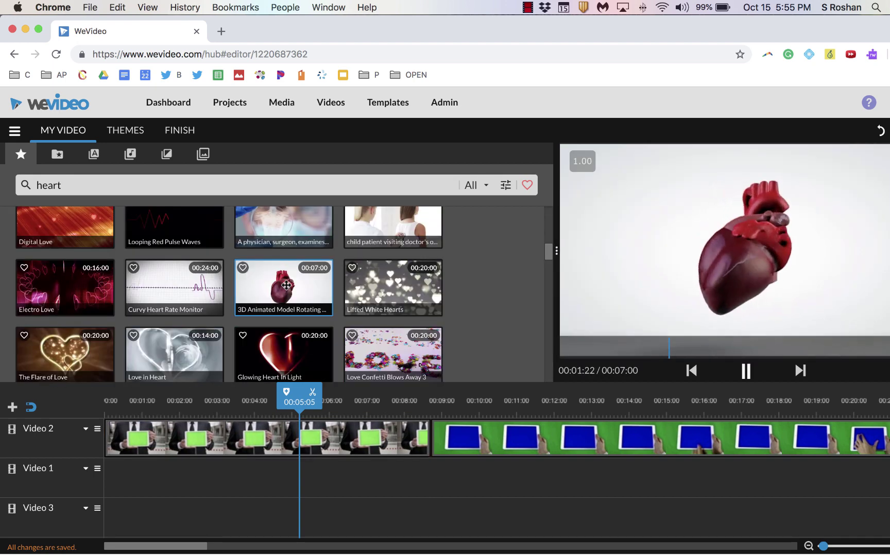
{"action": "left_click_drag", "start_coordinate": [283, 288], "coordinate": [122, 482]}
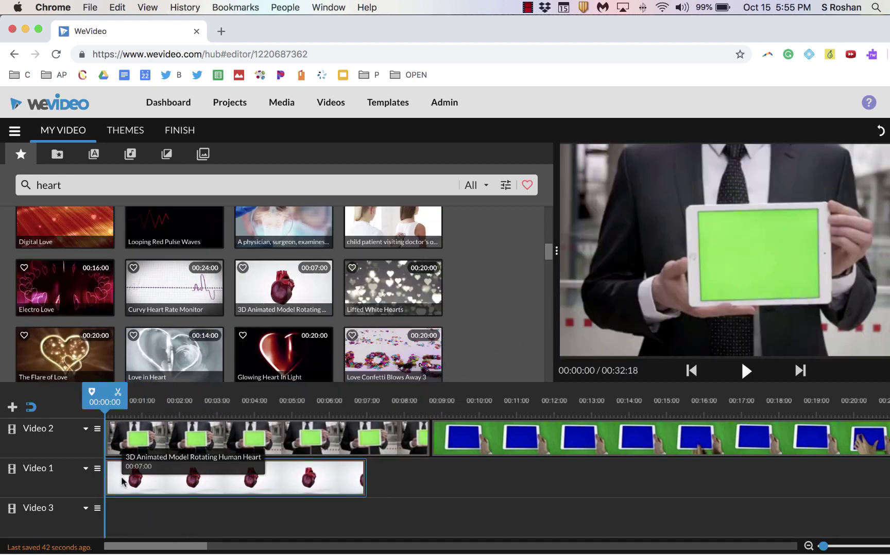
Step: Key out the tablet's green screen in the businessman clip on Video 2, sampling colour 80e54d from the preview, and finish editing
{"action": "left_click_drag", "start_coordinate": [105, 400], "coordinate": [308, 434]}
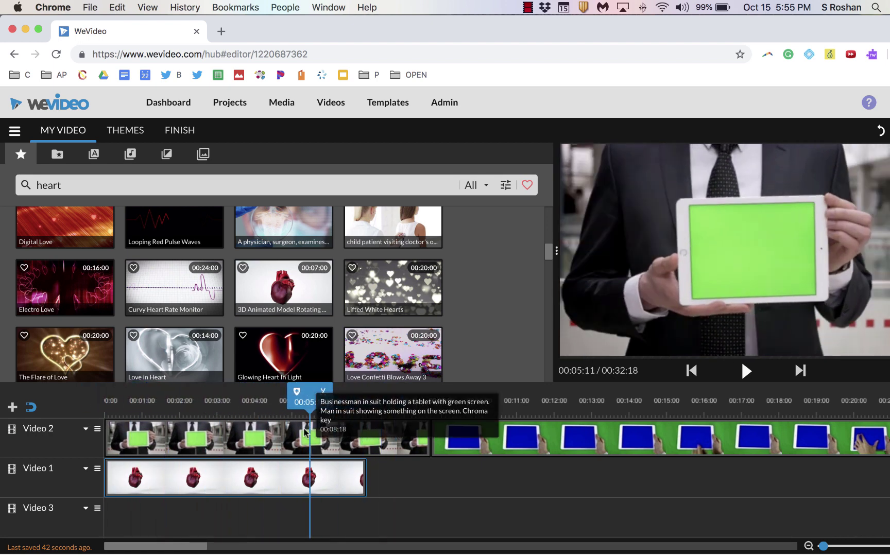
{"action": "double_click", "coordinate": [236, 442]}
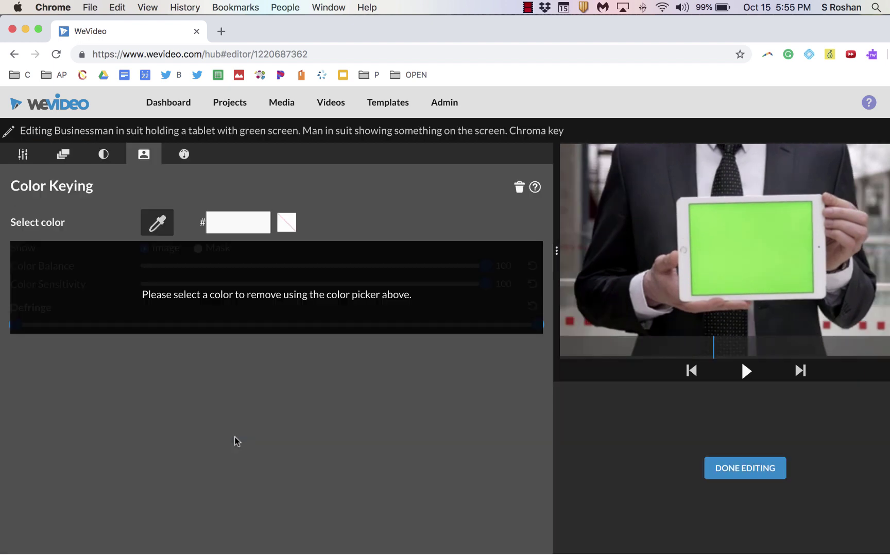
{"action": "left_click", "coordinate": [185, 154]}
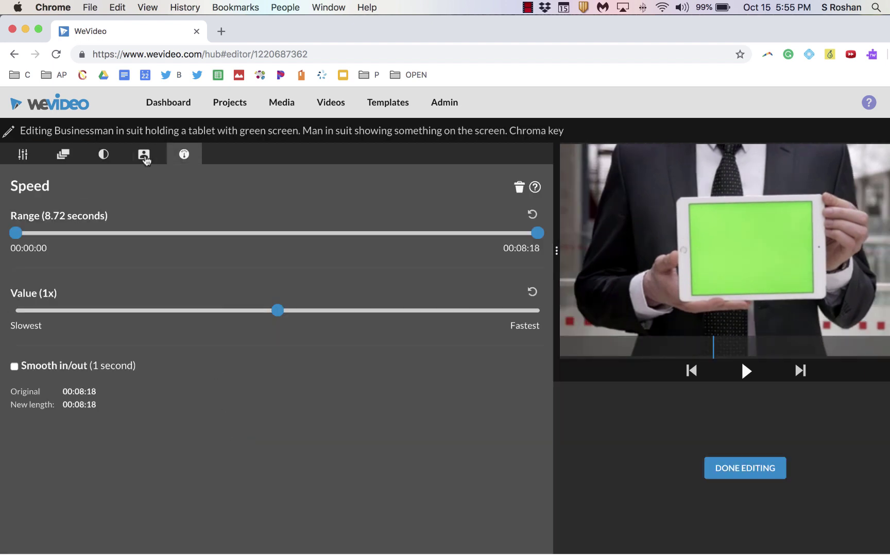
{"action": "left_click", "coordinate": [144, 157]}
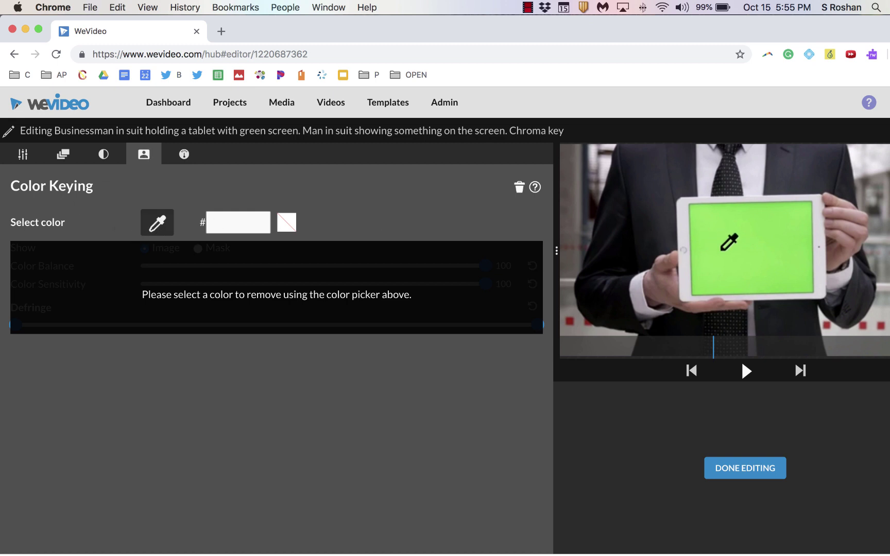
{"action": "left_click", "coordinate": [720, 253]}
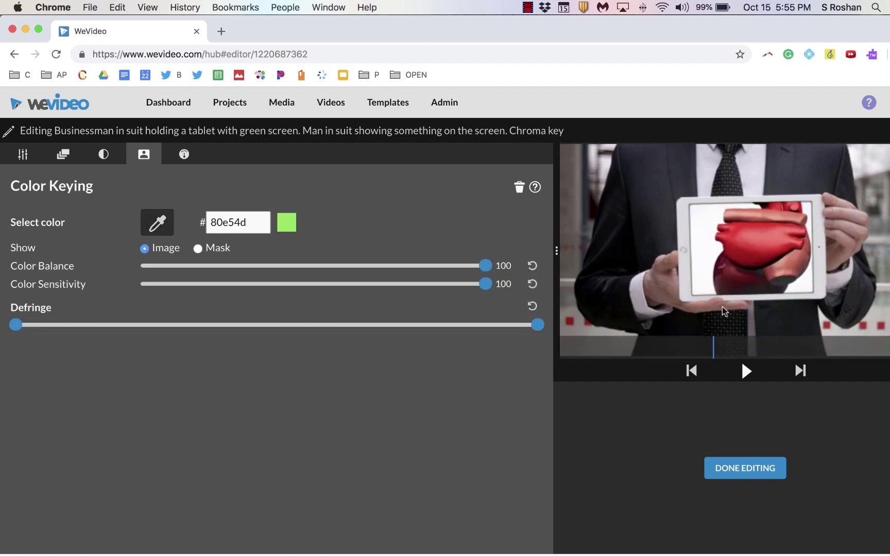
{"action": "left_click", "coordinate": [725, 469]}
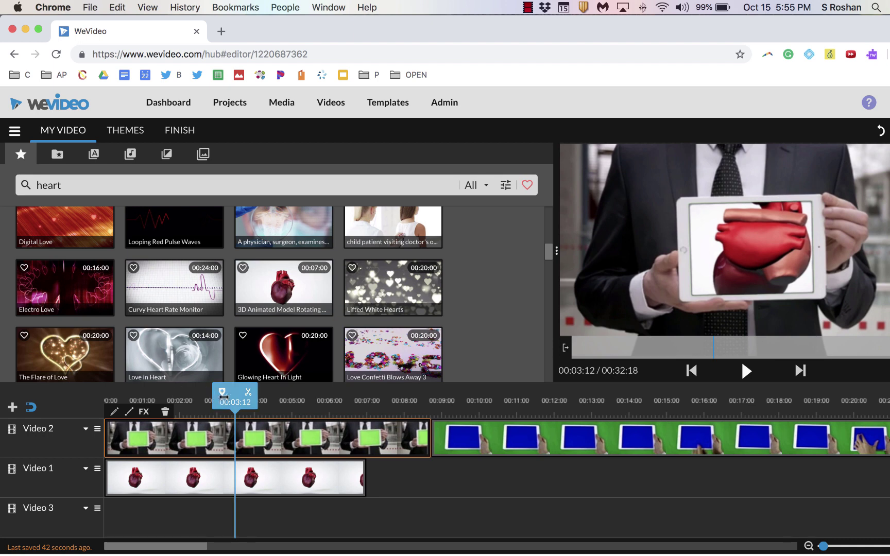
Step: Play the timeline from the beginning to check the heart inside the keyed tablet screen
{"action": "left_click_drag", "start_coordinate": [224, 397], "coordinate": [104, 400]}
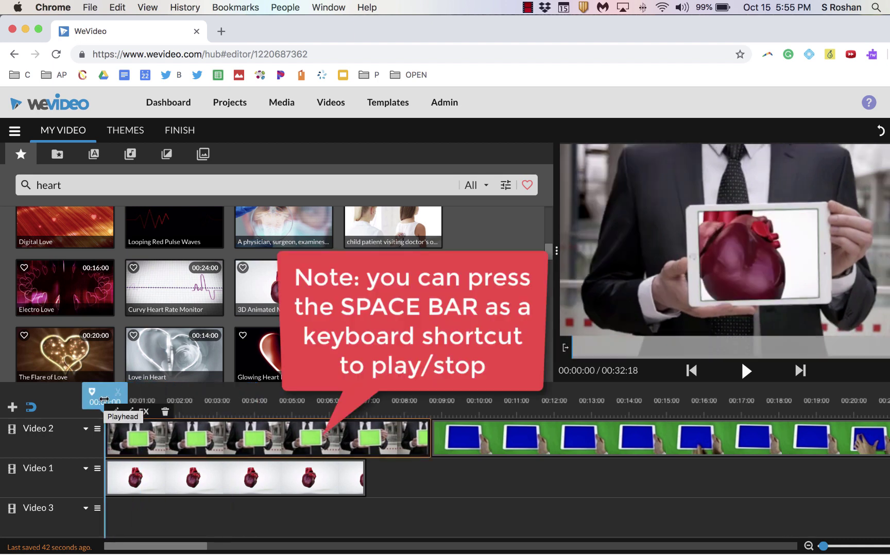
{"action": "key", "text": "space"}
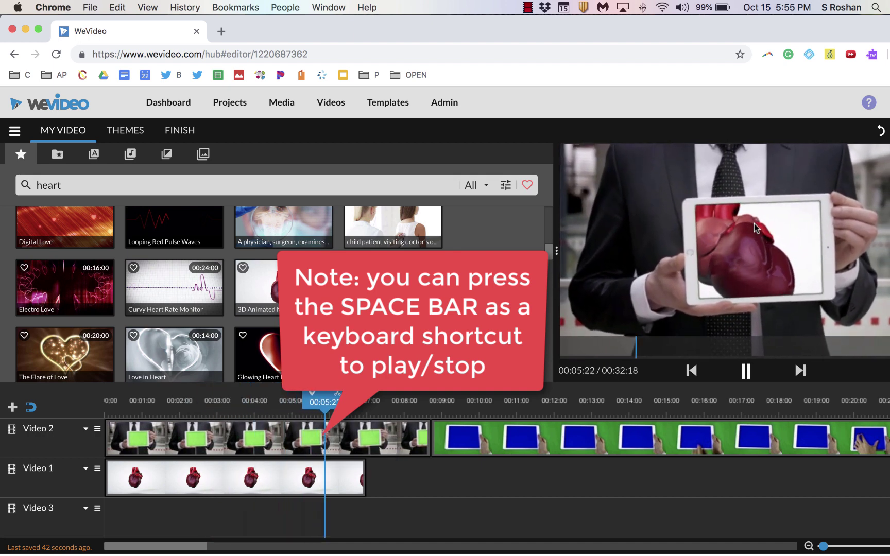
{"action": "key", "text": "space"}
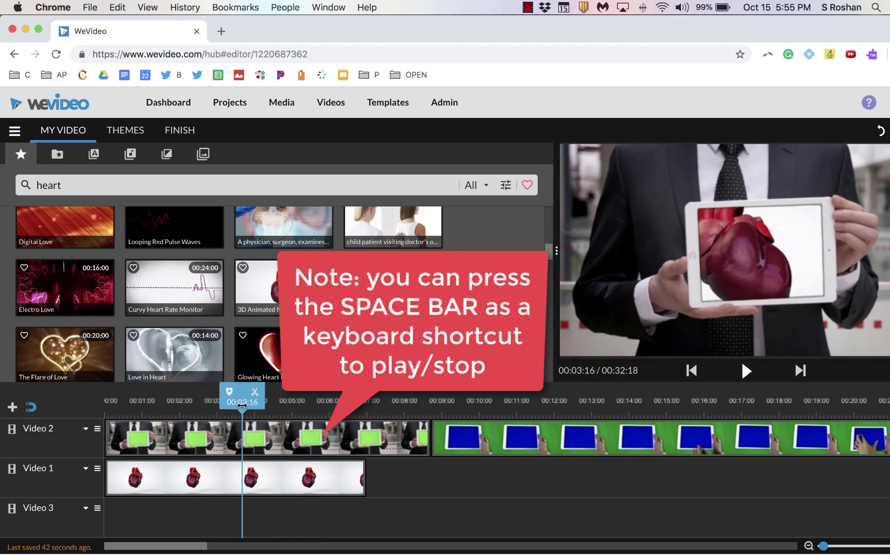
Step: Scale the heart clip to 0.59 and position it at x 410, y 257 so it fits within the tablet
{"action": "double_click", "coordinate": [201, 475]}
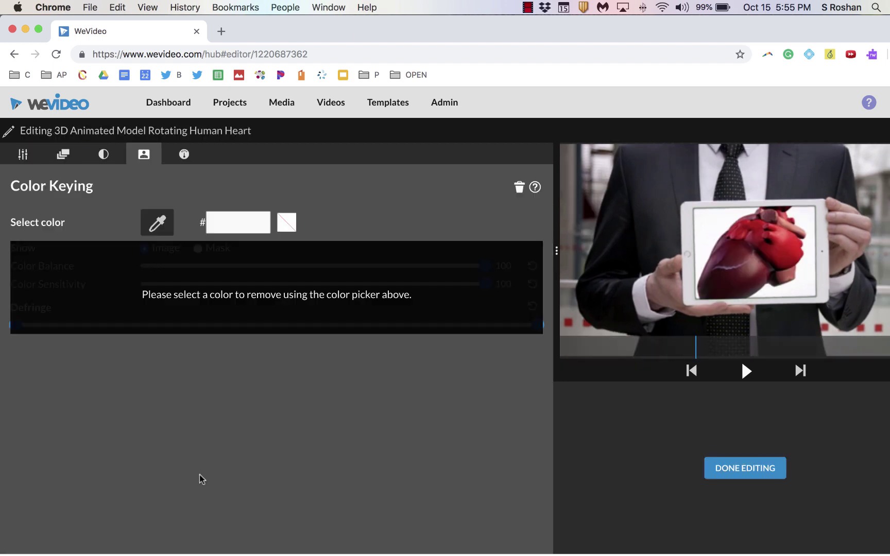
{"action": "left_click", "coordinate": [24, 154]}
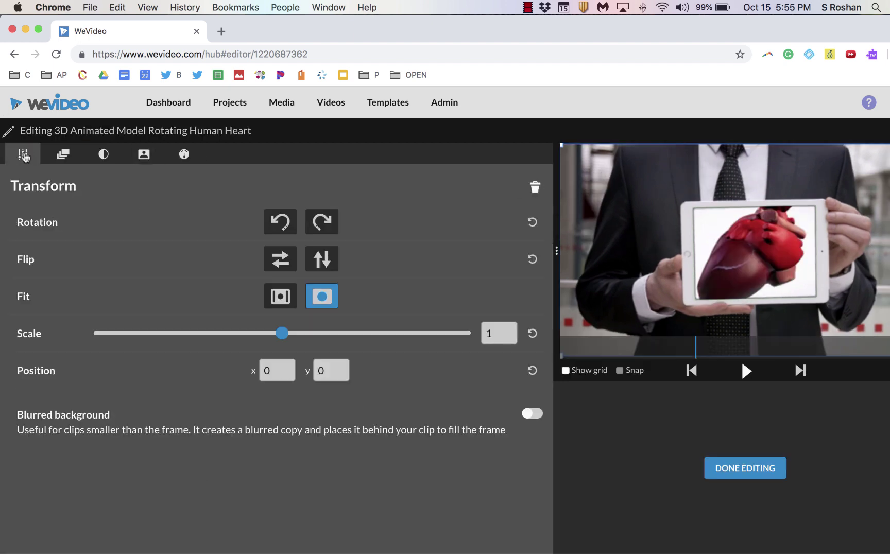
{"action": "left_click_drag", "start_coordinate": [281, 337], "coordinate": [204, 342]}
{"action": "left_click_drag", "start_coordinate": [677, 254], "coordinate": [709, 256]}
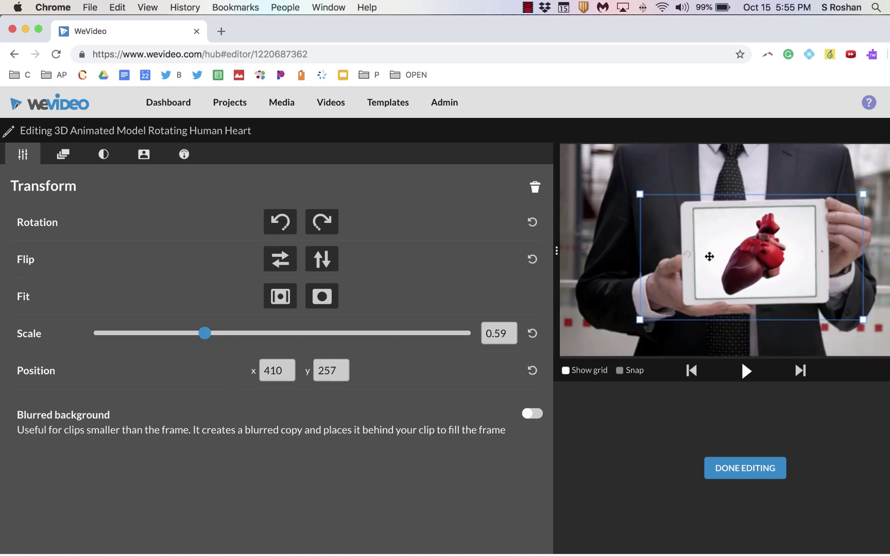
{"action": "left_click", "coordinate": [745, 469]}
Step: Play the timeline from 00:00:00 to the blue-screen tablet clip to review the resized heart
{"action": "left_click_drag", "start_coordinate": [199, 402], "coordinate": [81, 403]}
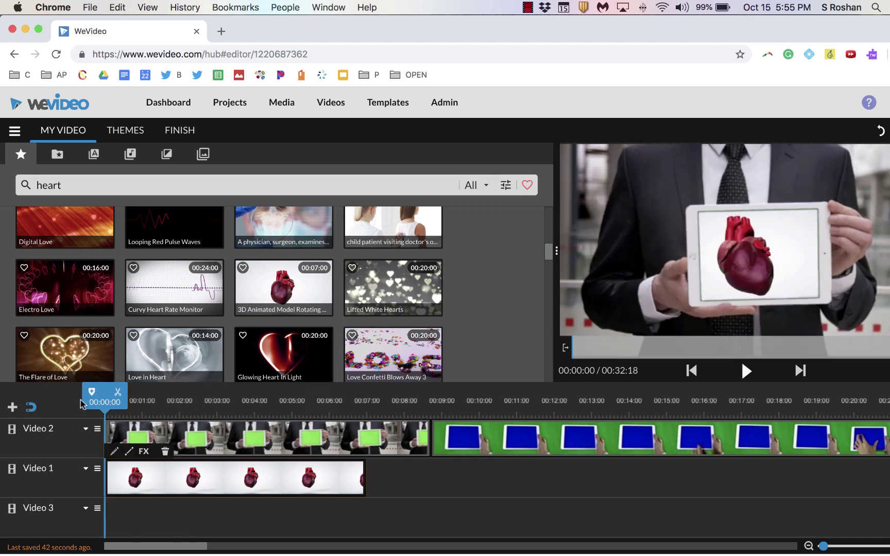
{"action": "key", "text": "space"}
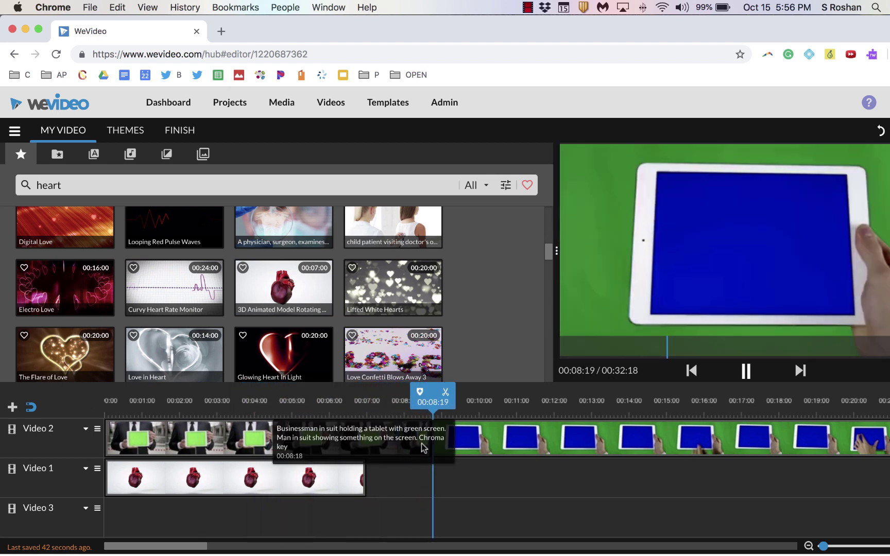
{"action": "key", "text": "space"}
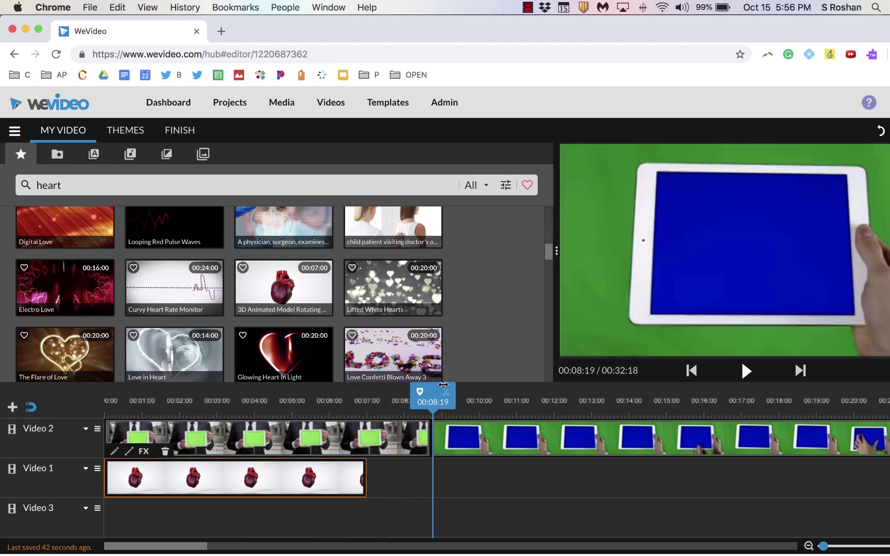
Step: Trim the businessman clip to end with the heart clip at 00:07:00, and move the blue-screen tablet clip directly against it
{"action": "left_click", "coordinate": [419, 441]}
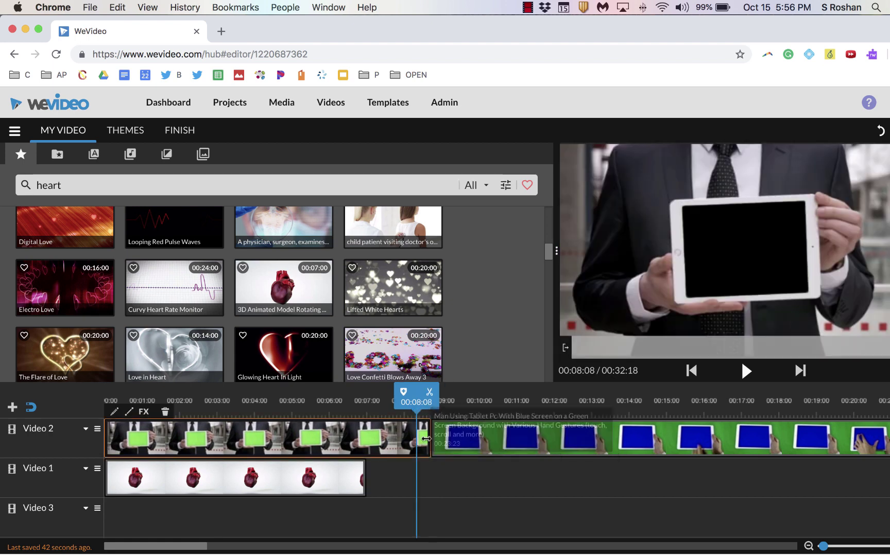
{"action": "left_click_drag", "start_coordinate": [426, 438], "coordinate": [366, 440]}
{"action": "mouse_move", "coordinate": [367, 406]}
{"action": "left_mouse_down"}
{"action": "mouse_move", "coordinate": [311, 406]}
{"action": "mouse_move", "coordinate": [350, 408]}
{"action": "left_mouse_up"}
{"action": "left_click_drag", "start_coordinate": [488, 440], "coordinate": [422, 435]}
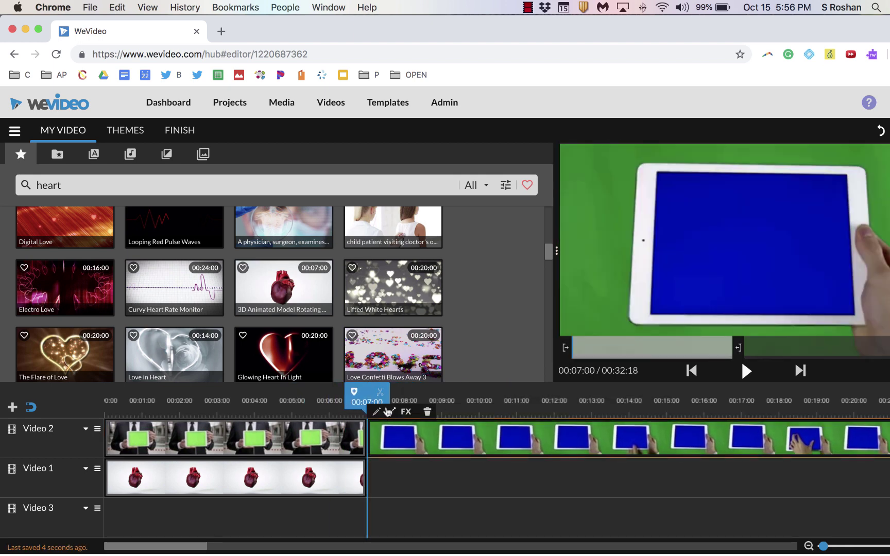
Step: Search the media for "arm bones" and place the 3D Rotating Anatomical Model Human Arm Bones clip after the heart clip on Video 1
{"action": "double_click", "coordinate": [136, 183]}
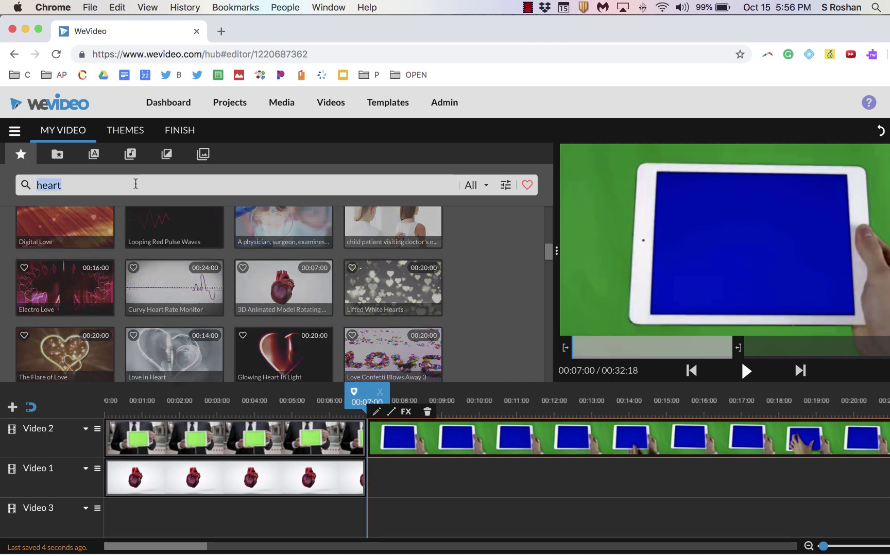
{"action": "type", "text": "arm"}
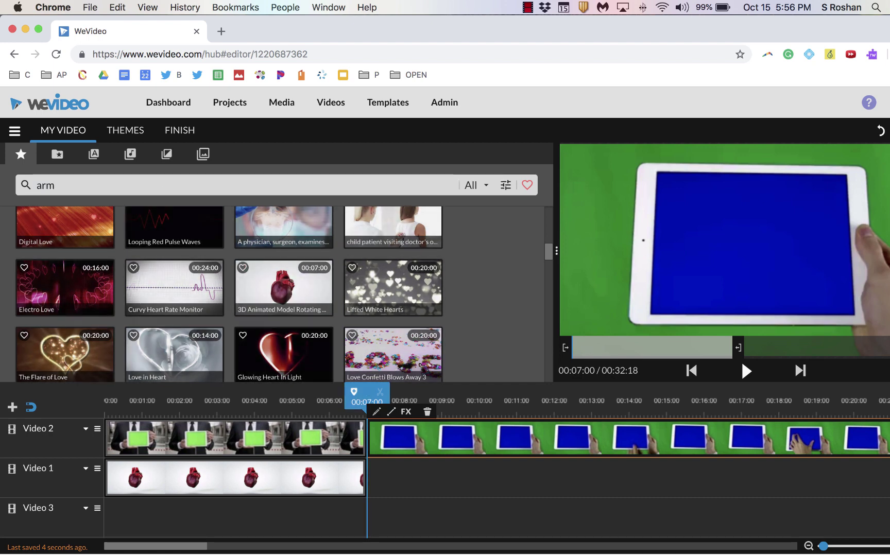
{"action": "type", "text": " bones"}
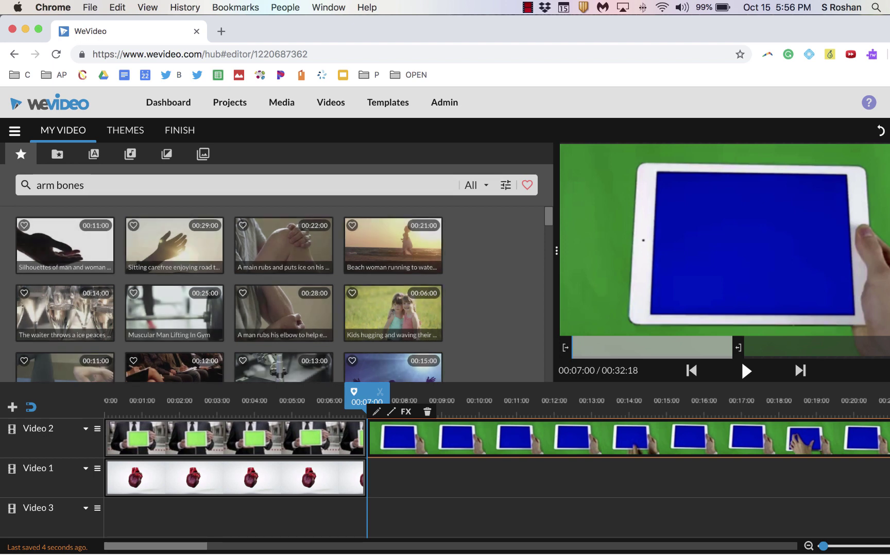
{"action": "left_click", "coordinate": [69, 240]}
{"action": "left_click_drag", "start_coordinate": [69, 240], "coordinate": [388, 482]}
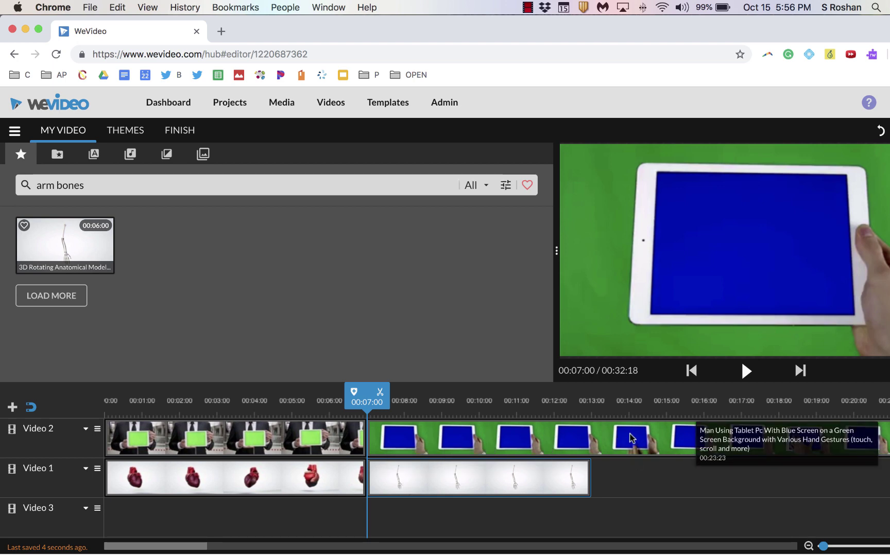
Step: Open the arm bones clip's editor to view its Speed settings, leaving the value at 1x
{"action": "double_click", "coordinate": [481, 477]}
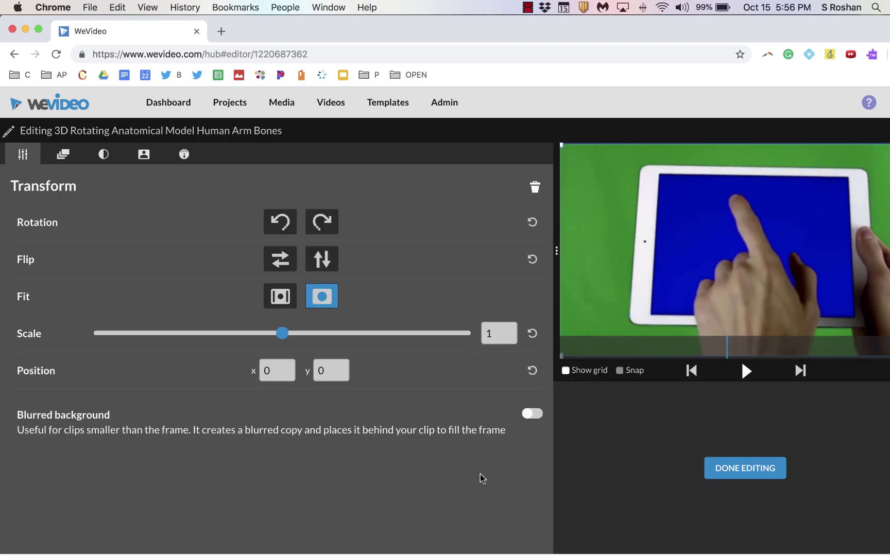
{"action": "left_click", "coordinate": [184, 156]}
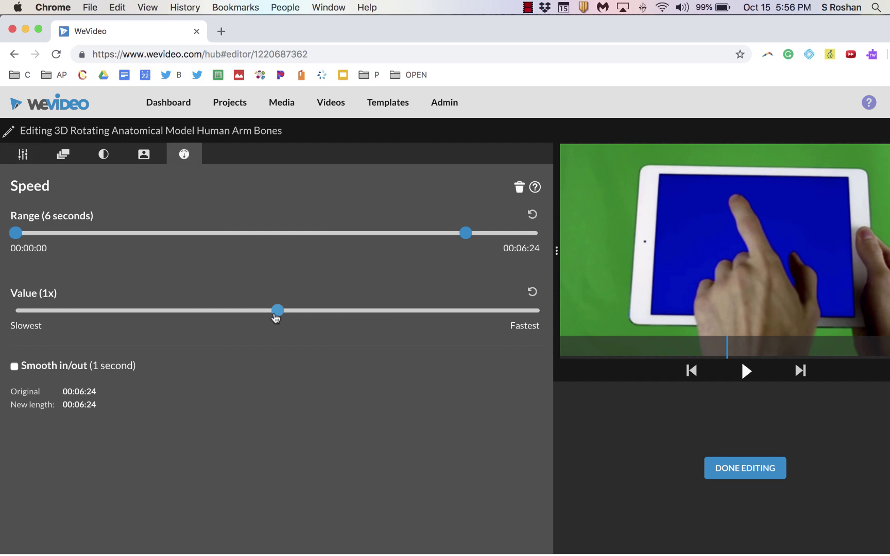
{"action": "left_click", "coordinate": [749, 477]}
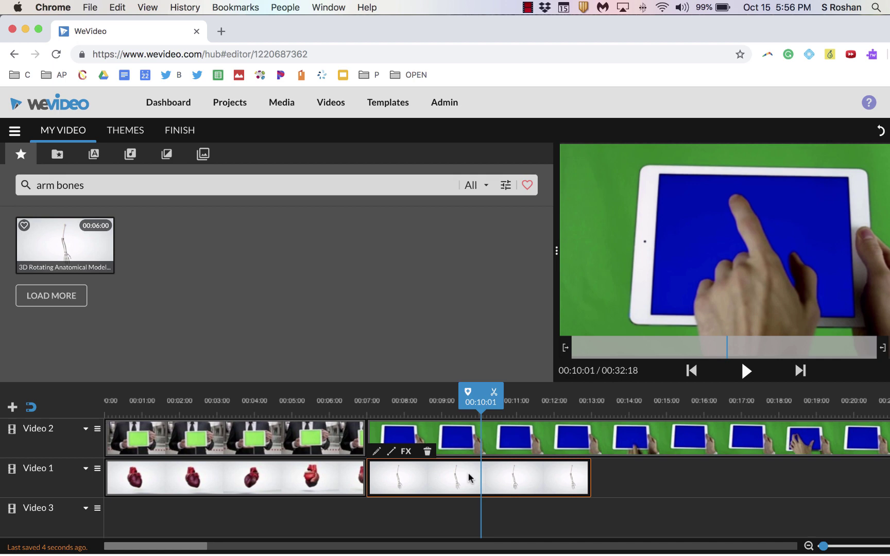
Step: Paste three copies of the arm bones clip end to end on Video 1, beginning at 00:13:01, to span the tablet clip
{"action": "left_click_drag", "start_coordinate": [478, 472], "coordinate": [582, 401]}
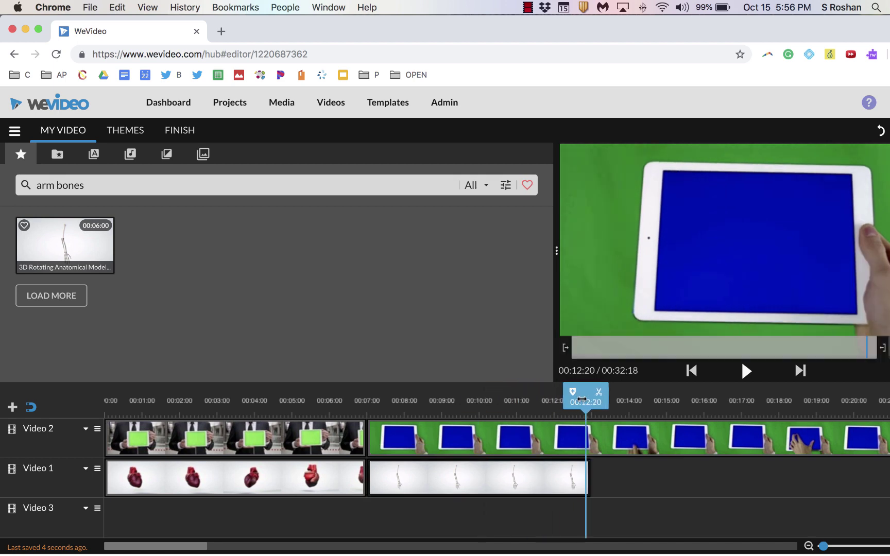
{"action": "key", "text": "super+v"}
{"action": "left_click", "coordinate": [552, 386]}
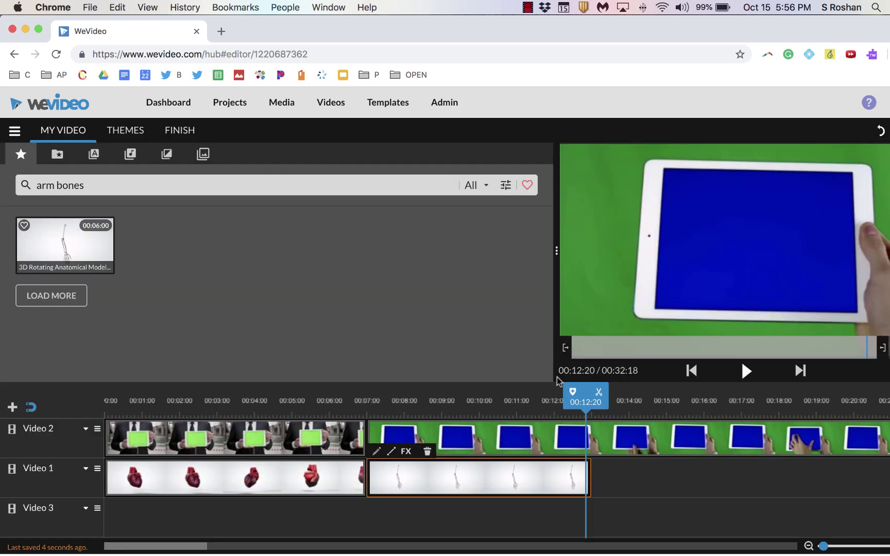
{"action": "left_click_drag", "start_coordinate": [586, 403], "coordinate": [595, 404]}
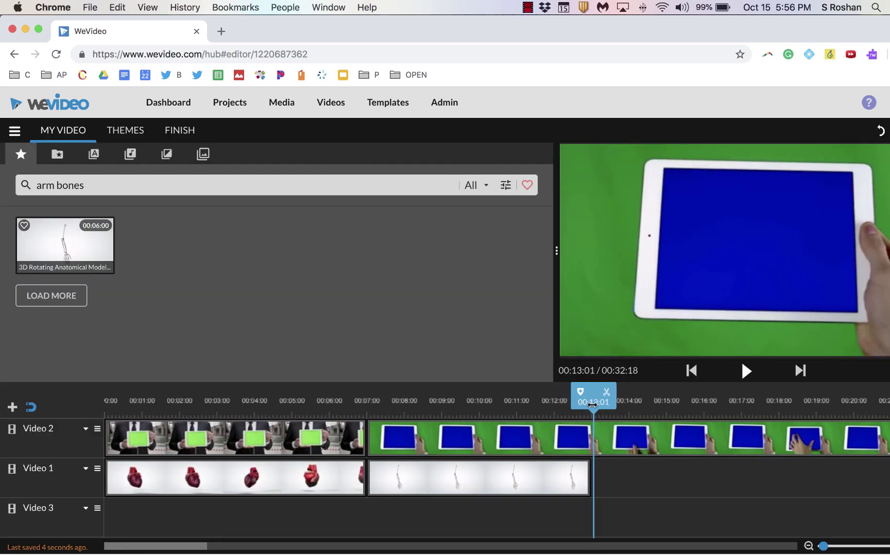
{"action": "key", "text": "super+v"}
{"action": "key", "text": "super+v"}
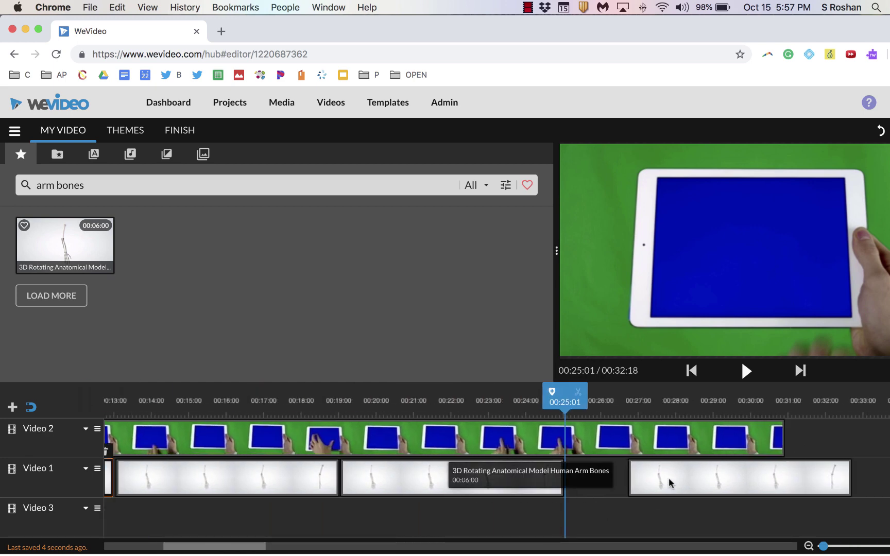
{"action": "left_click_drag", "start_coordinate": [686, 482], "coordinate": [628, 487]}
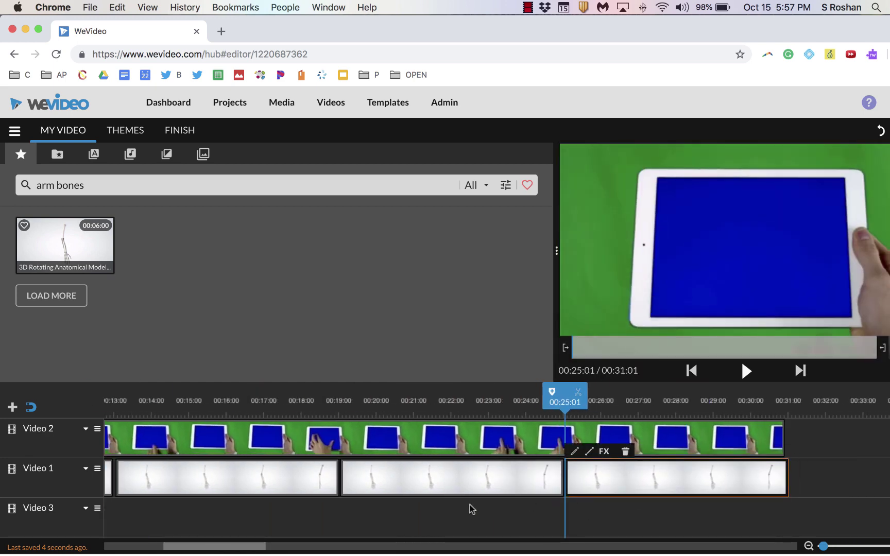
Step: Play the timeline from 00:07:02 to preview the start of the blue-screen tablet clip
{"action": "left_click_drag", "start_coordinate": [463, 483], "coordinate": [484, 483]}
{"action": "scroll", "coordinate": [428, 464], "scroll_direction": "left", "scroll_amount": 10}
{"action": "left_click", "coordinate": [368, 411]}
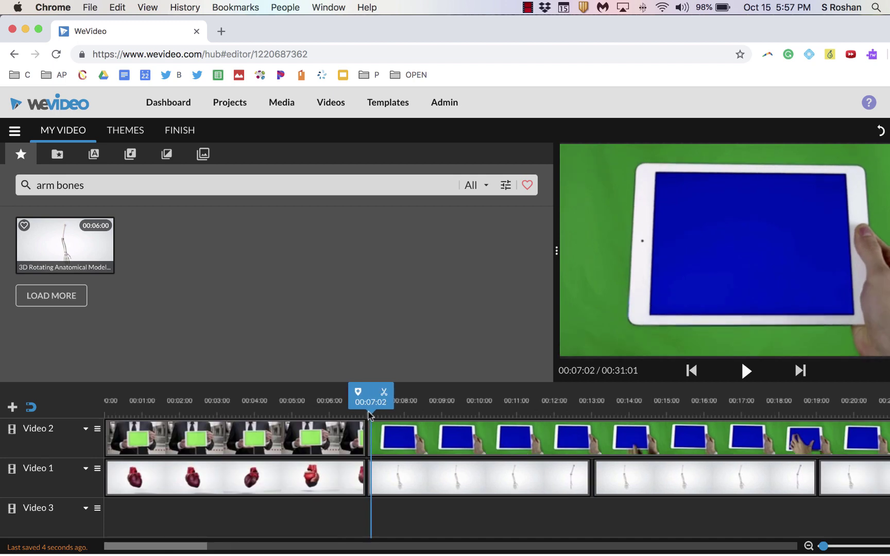
{"action": "key", "text": "space"}
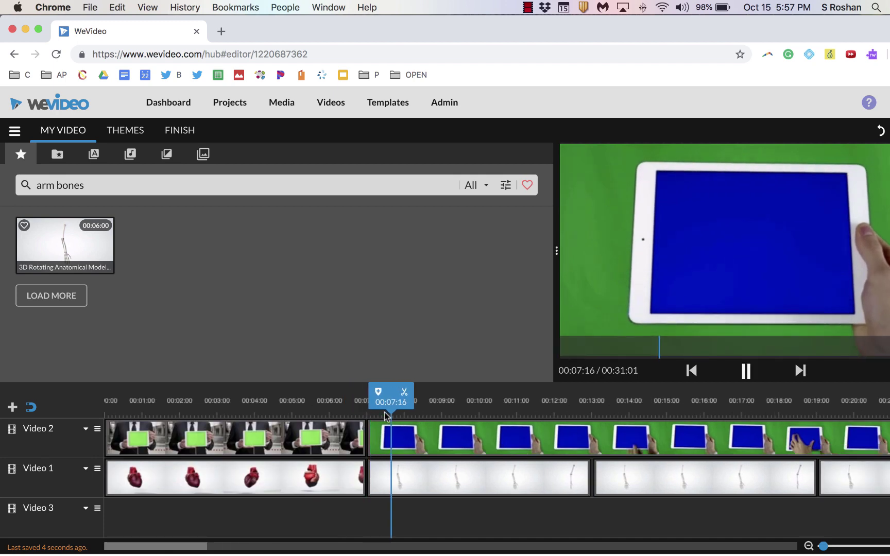
{"action": "left_click", "coordinate": [801, 264]}
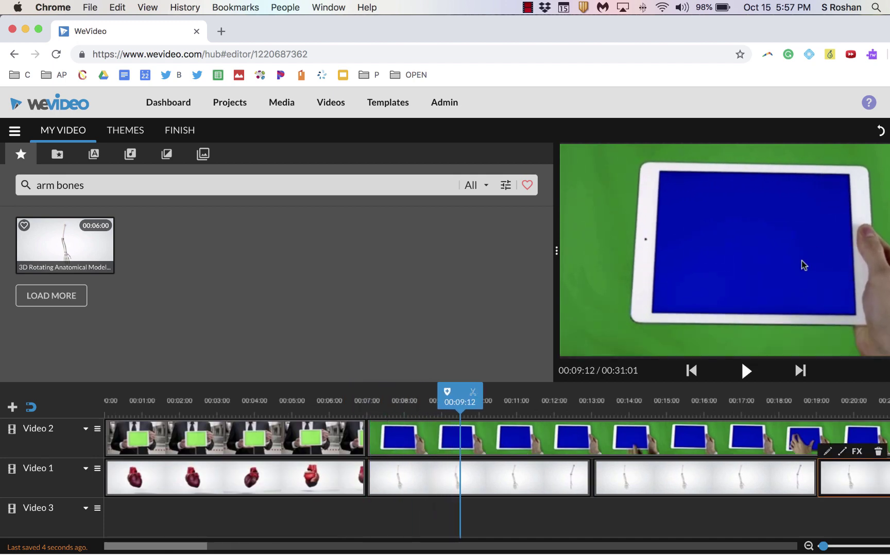
Step: Key out the tablet's blue screen colour (0200c2) in the blue-screen tablet clip so the arm bones footage shows through
{"action": "double_click", "coordinate": [416, 444]}
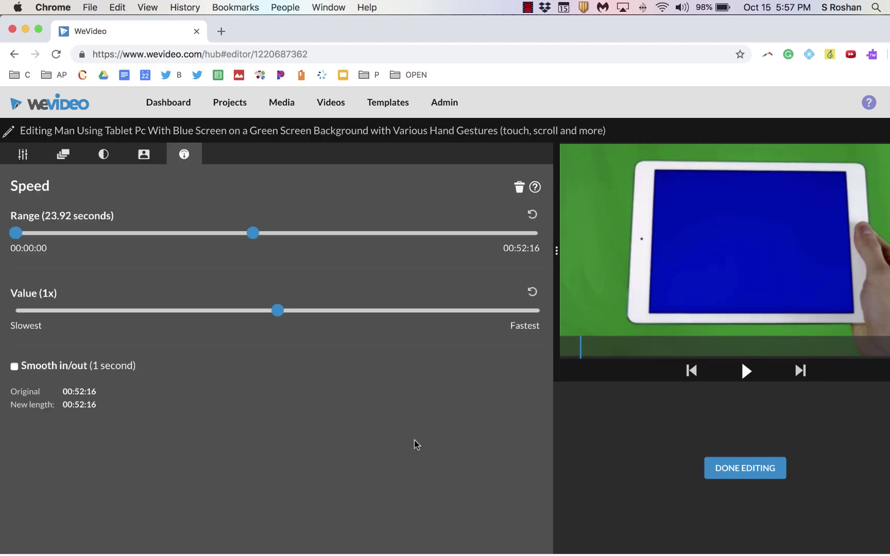
{"action": "left_click", "coordinate": [145, 156]}
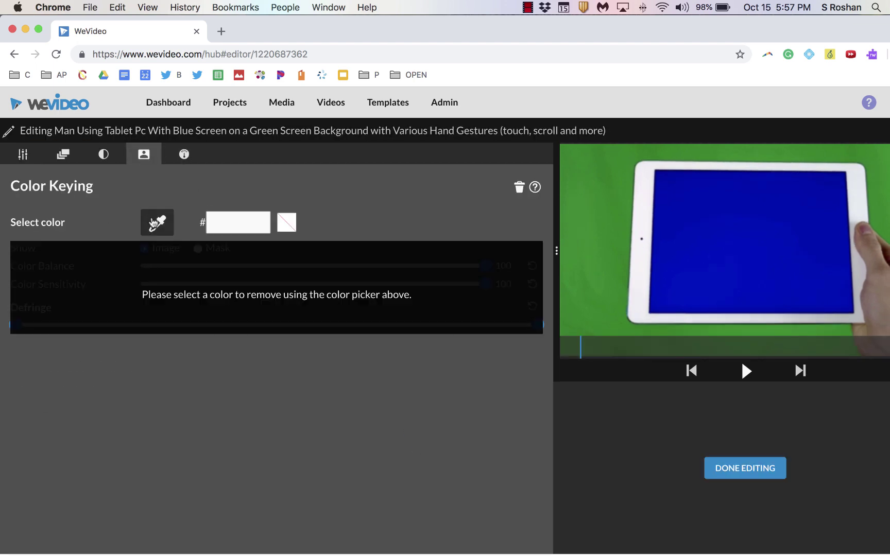
{"action": "left_click", "coordinate": [743, 233]}
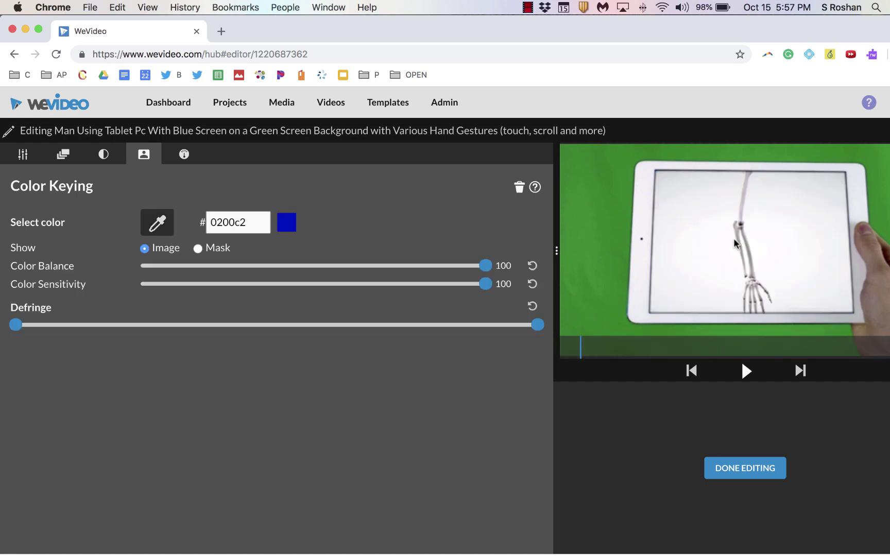
{"action": "left_click", "coordinate": [767, 469]}
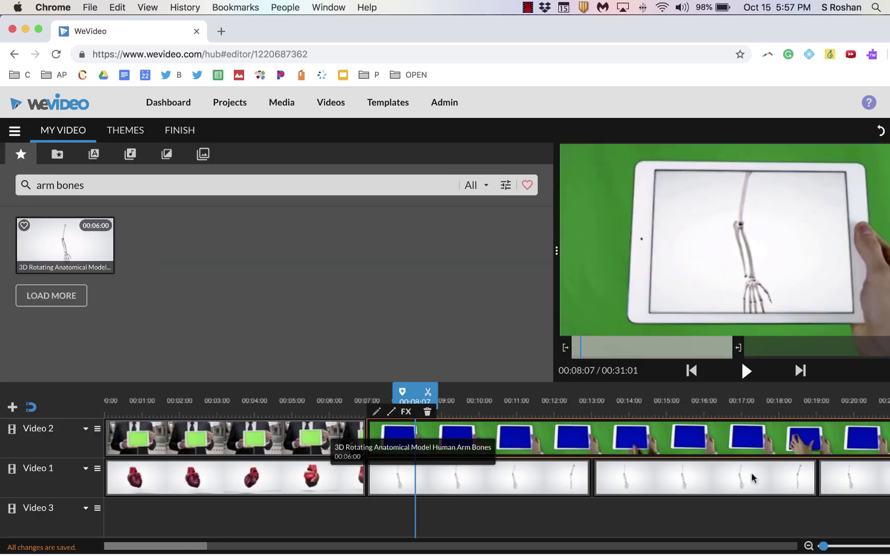
Step: Scale the first arm bones clip to 0.7 at position 288, 162 so it fits within the tablet screen
{"action": "double_click", "coordinate": [488, 479]}
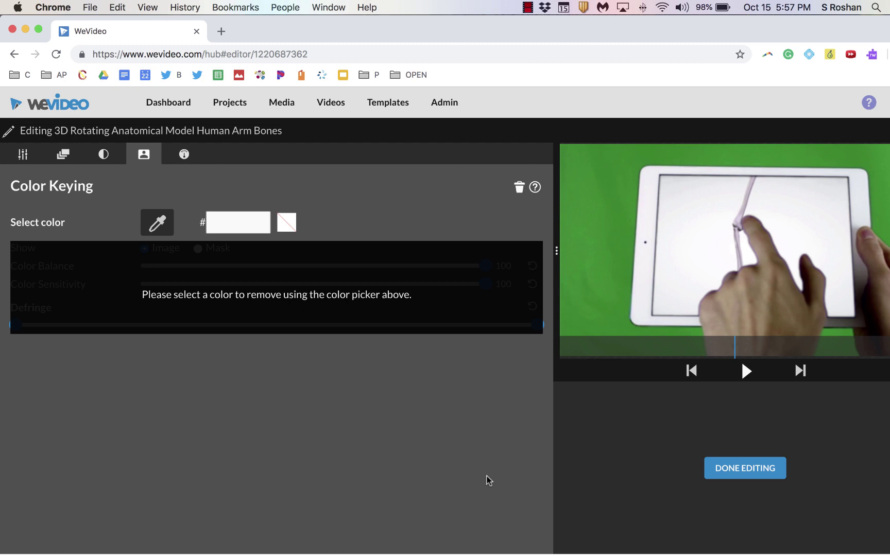
{"action": "left_click", "coordinate": [24, 158]}
{"action": "left_click_drag", "start_coordinate": [283, 336], "coordinate": [225, 340]}
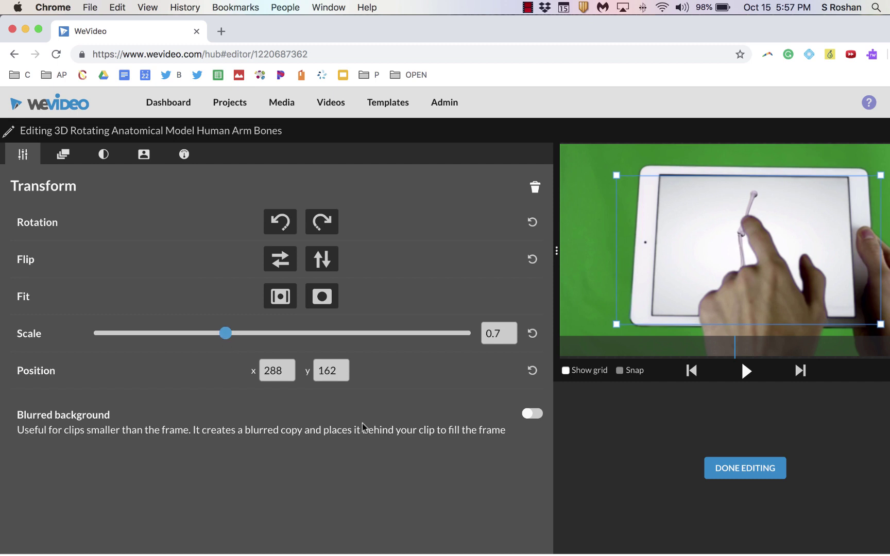
{"action": "left_click", "coordinate": [713, 465]}
Step: Play the timeline from the start of the first arm bones clip to review the rescaled bones on the tablet
{"action": "left_click_drag", "start_coordinate": [488, 397], "coordinate": [371, 404]}
{"action": "key", "text": "space"}
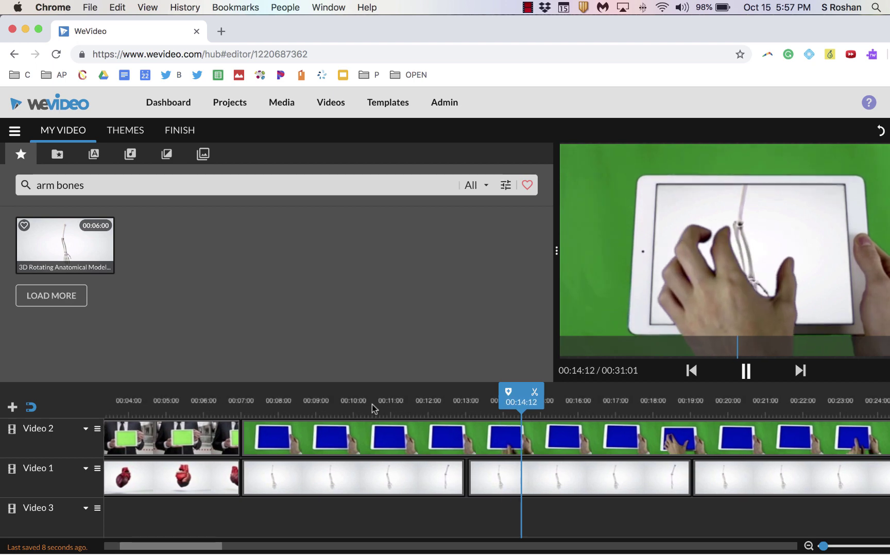
{"action": "key", "text": "space"}
{"action": "left_click", "coordinate": [373, 476]}
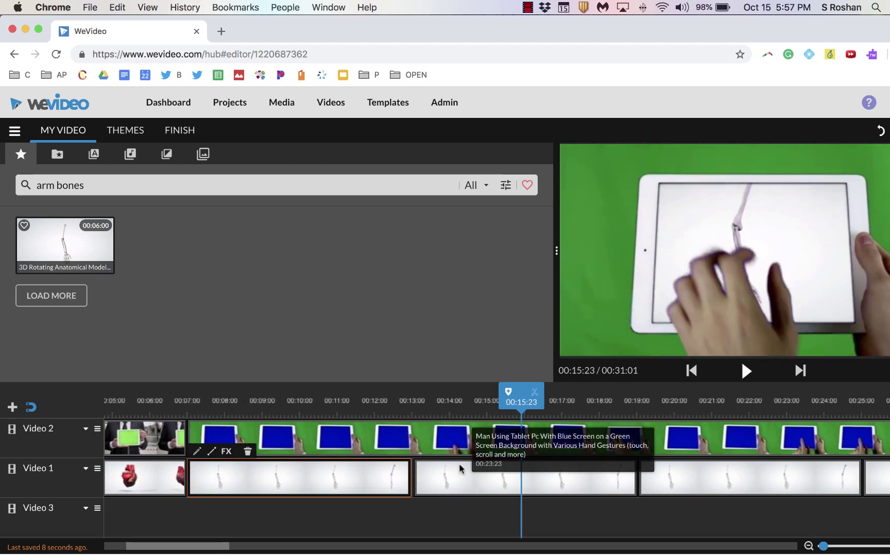
Step: Set the second arm bones clip's animation start to scale 0.89 at position 105, 59
{"action": "double_click", "coordinate": [444, 483]}
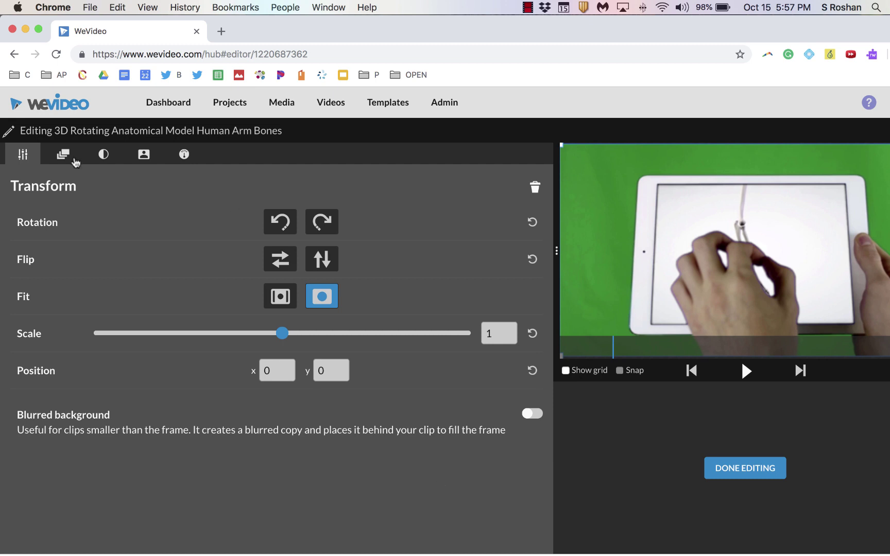
{"action": "left_click", "coordinate": [63, 156]}
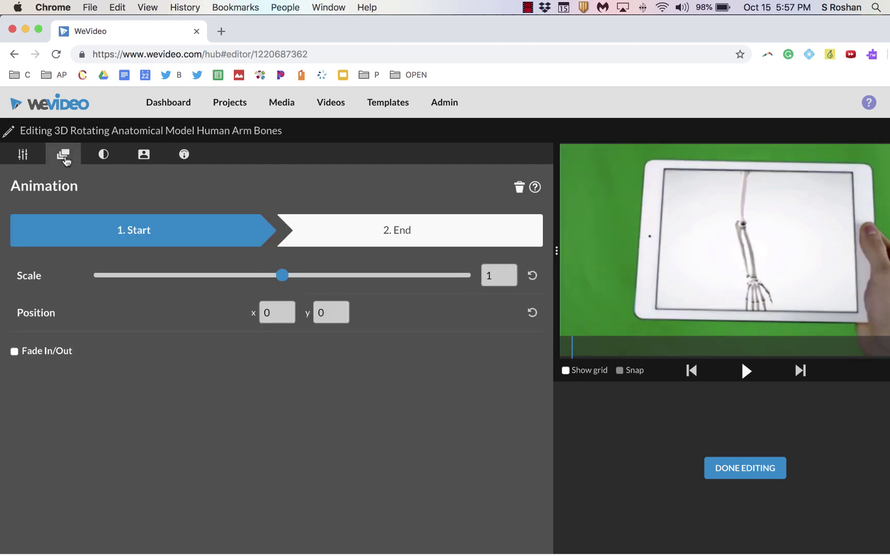
{"action": "left_click_drag", "start_coordinate": [283, 278], "coordinate": [264, 282]}
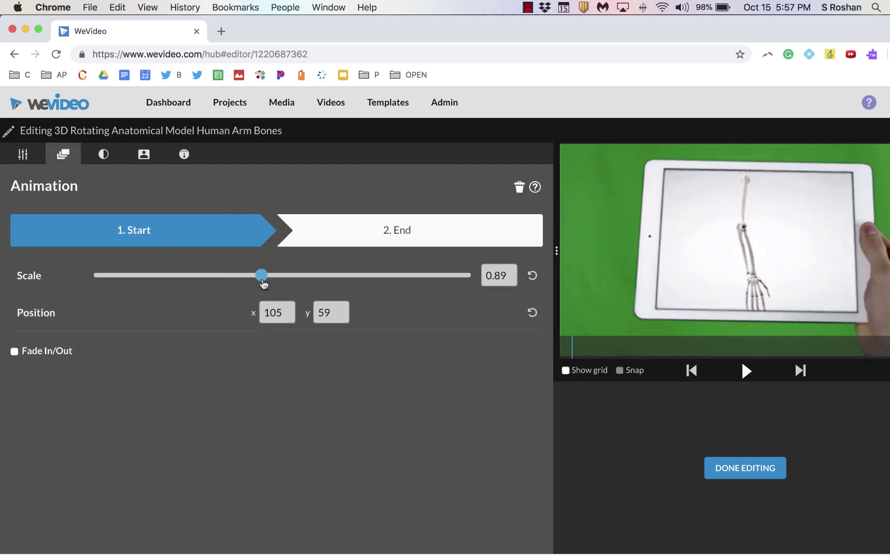
Step: Set the second arm bones clip's animation end to scale 2.48 at position -1255, -1441, framing the hand bones
{"action": "left_click", "coordinate": [406, 242]}
{"action": "left_click_drag", "start_coordinate": [285, 279], "coordinate": [364, 282]}
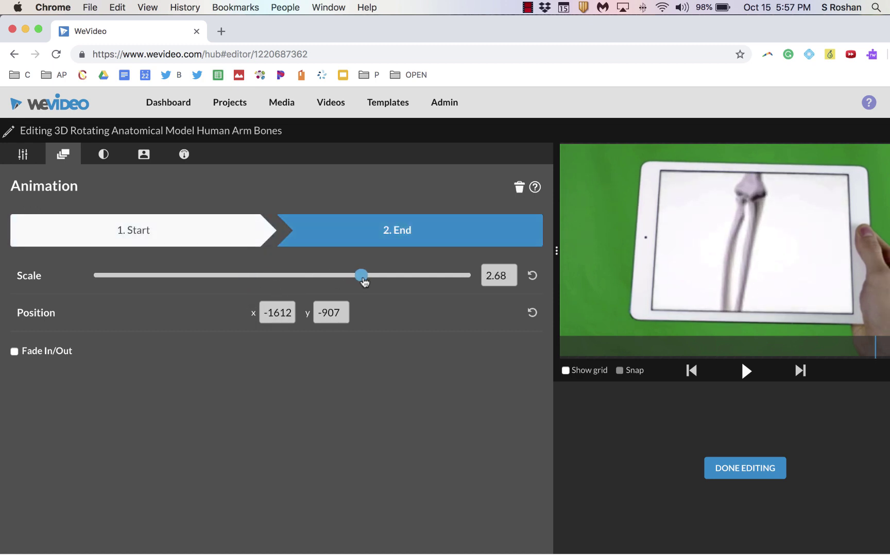
{"action": "left_click_drag", "start_coordinate": [774, 249], "coordinate": [787, 218]}
{"action": "left_click_drag", "start_coordinate": [360, 277], "coordinate": [351, 276]}
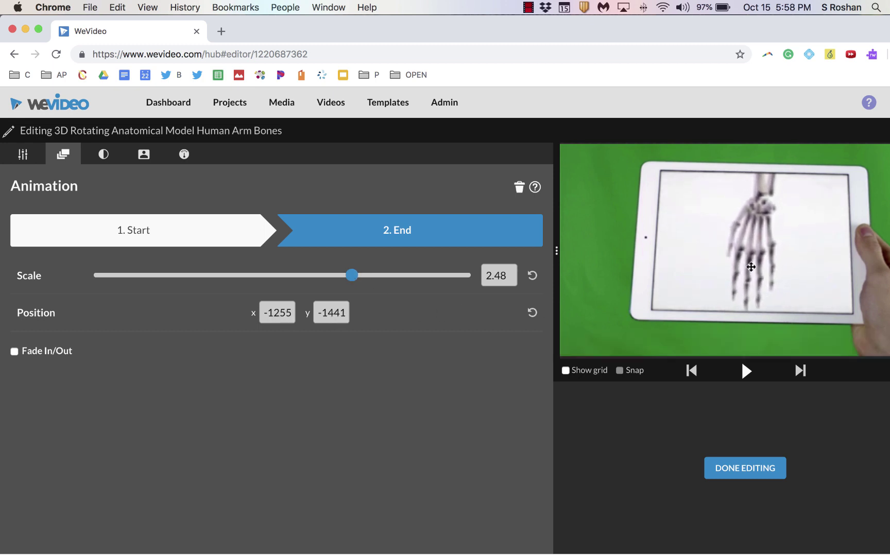
{"action": "left_click", "coordinate": [753, 476]}
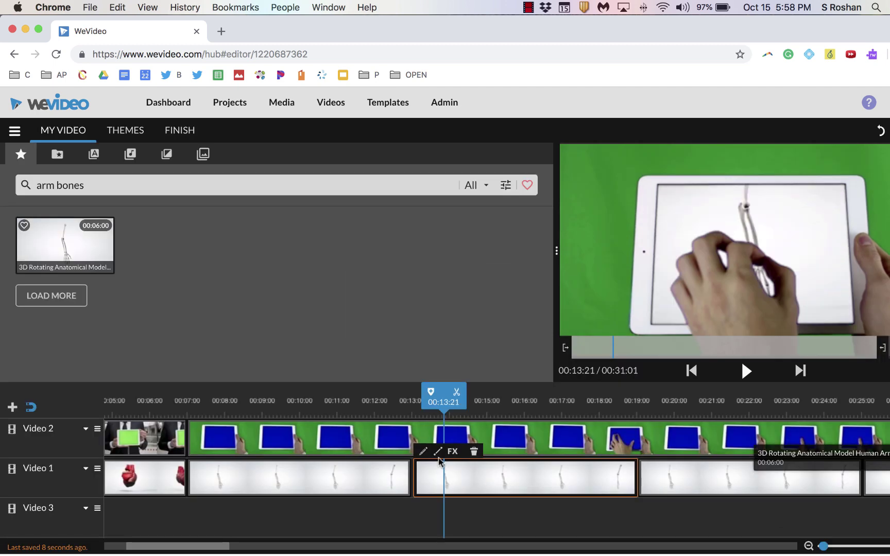
Step: Play the timeline from about 00:12:00 twice to check the zoom animation against the hand gesture
{"action": "left_click_drag", "start_coordinate": [436, 403], "coordinate": [385, 404]}
{"action": "key", "text": "space"}
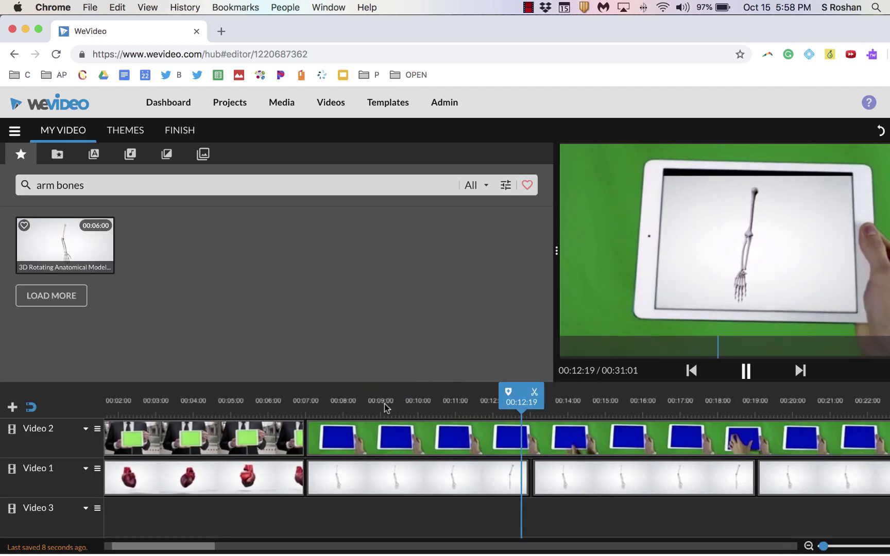
{"action": "left_click", "coordinate": [549, 490]}
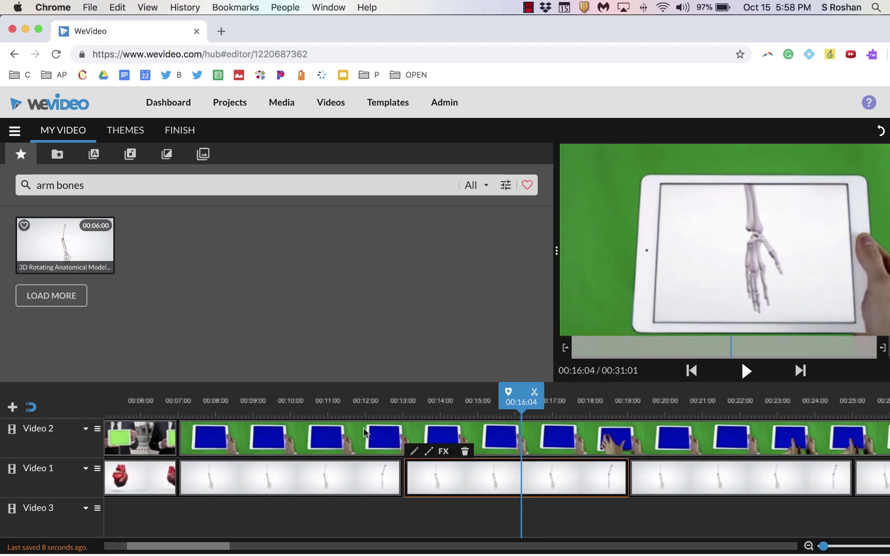
{"action": "left_click", "coordinate": [369, 403]}
{"action": "key", "text": "space"}
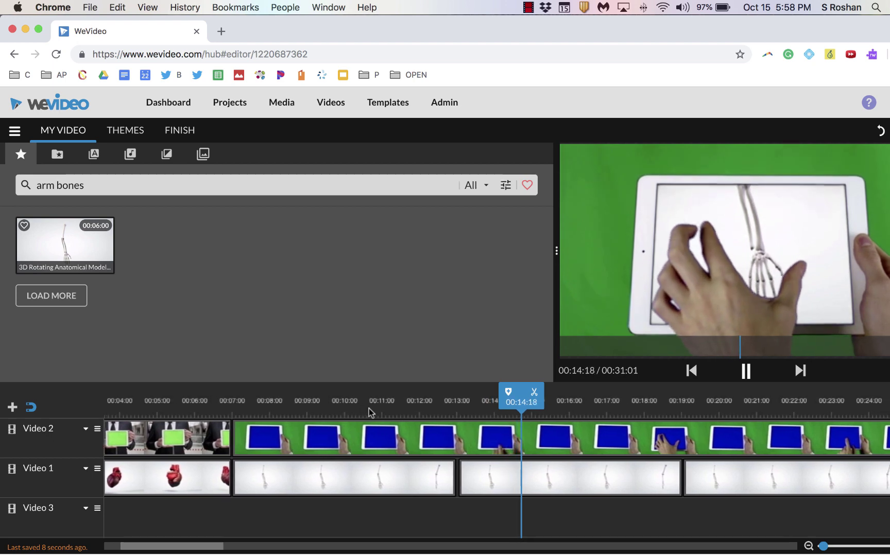
{"action": "key", "text": "space"}
Step: Delete the third arm bones clip on Video 1 and move the animated second clip to start at 00:13:16, checking its timing against the hand gesture
{"action": "left_click", "coordinate": [789, 481]}
{"action": "left_click_drag", "start_coordinate": [788, 480], "coordinate": [570, 478]}
{"action": "key", "text": "space"}
{"action": "key", "text": "space"}
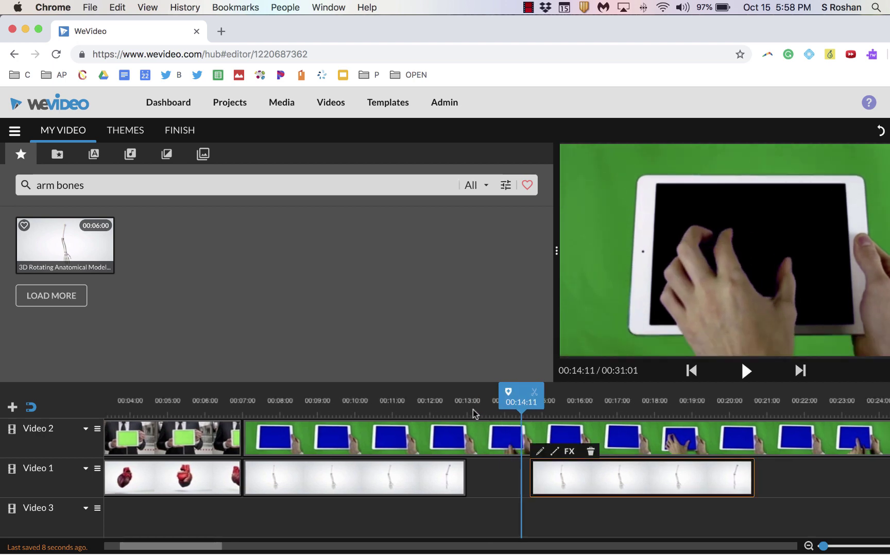
{"action": "left_click_drag", "start_coordinate": [551, 478], "coordinate": [544, 475]}
{"action": "left_click", "coordinate": [449, 402]}
{"action": "key", "text": "space"}
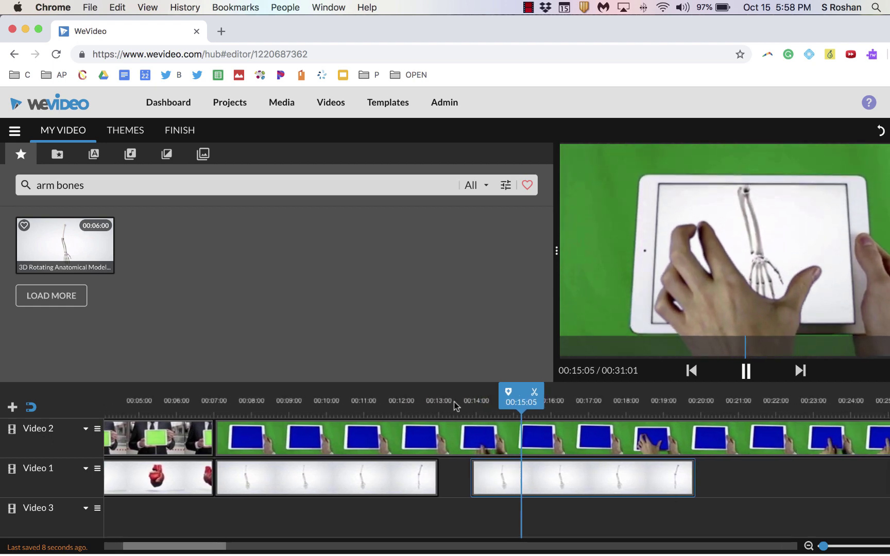
{"action": "key", "text": "space"}
{"action": "left_click_drag", "start_coordinate": [486, 475], "coordinate": [476, 475]}
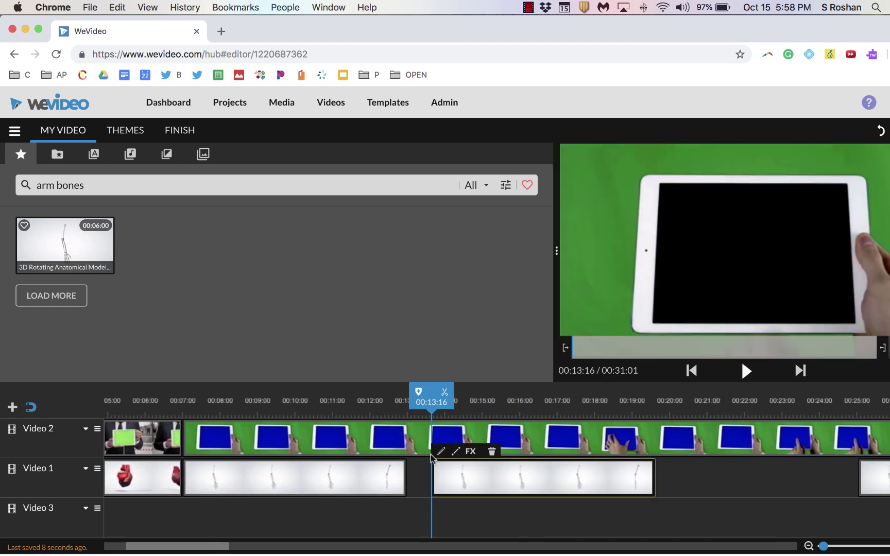
Step: Extend the first arm bones clip's end to meet the animated clip at 00:13:16, and play the sequence from 00:10:21
{"action": "left_click_drag", "start_coordinate": [436, 403], "coordinate": [389, 404]}
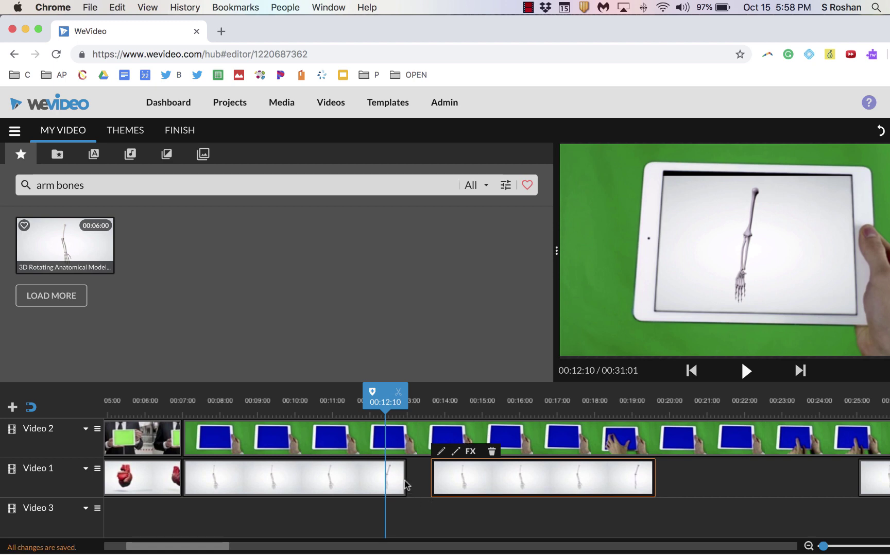
{"action": "left_click_drag", "start_coordinate": [405, 483], "coordinate": [430, 484]}
{"action": "left_click_drag", "start_coordinate": [431, 403], "coordinate": [330, 402]}
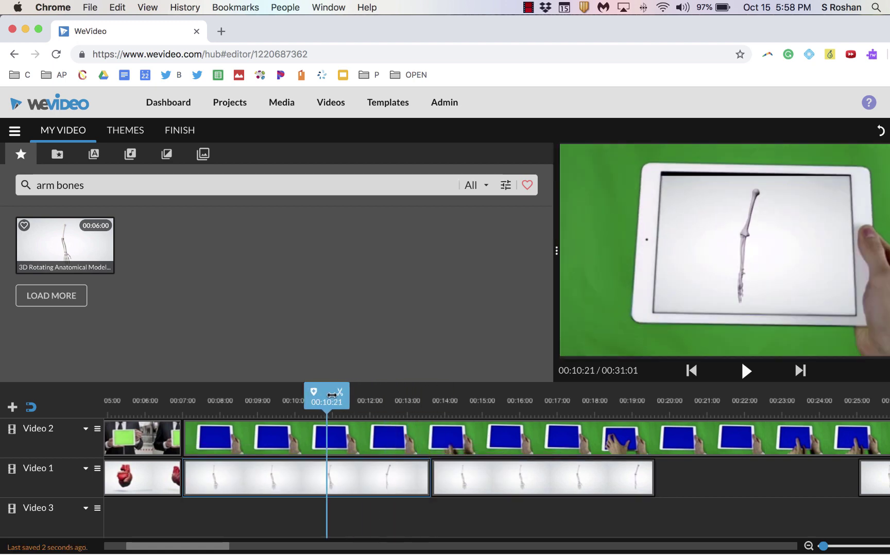
{"action": "key", "text": "space"}
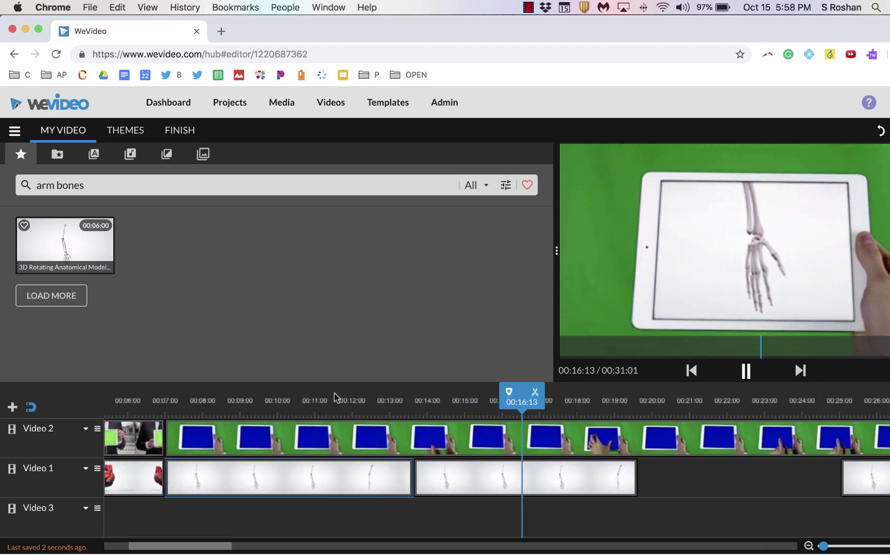
{"action": "key", "text": "space"}
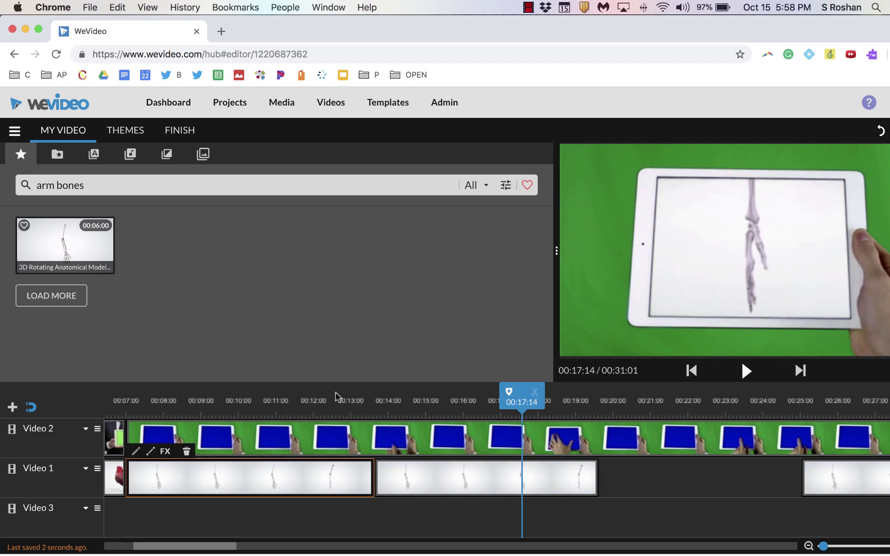
Step: Compare the keyed businessman and blue-screen tablet clips in the preview at 00:03:12, 00:07:19 and 00:05:14
{"action": "scroll", "coordinate": [300, 456], "scroll_direction": "left", "scroll_amount": 5}
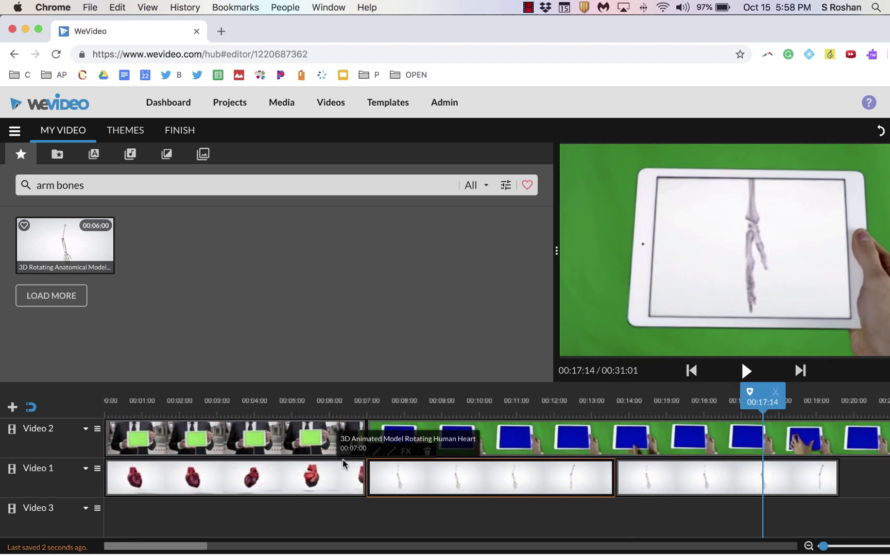
{"action": "left_click", "coordinate": [236, 437]}
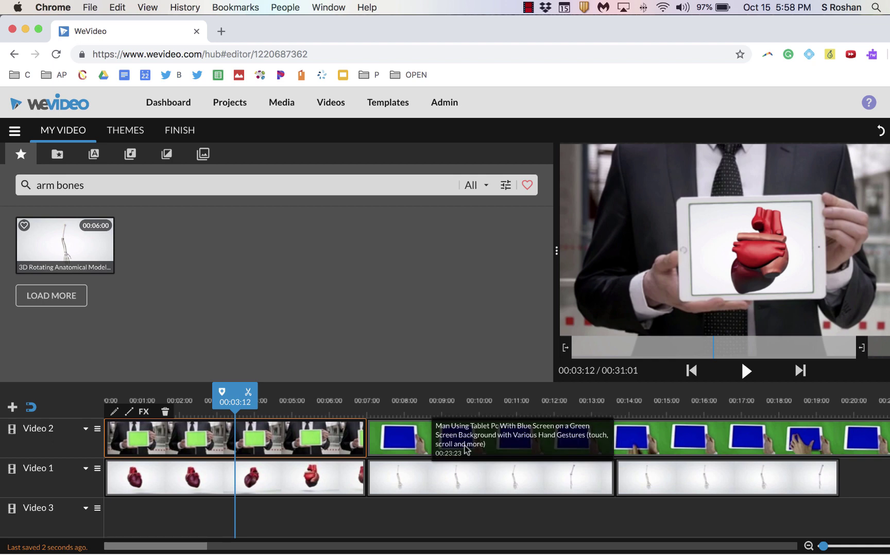
{"action": "left_click", "coordinate": [395, 443]}
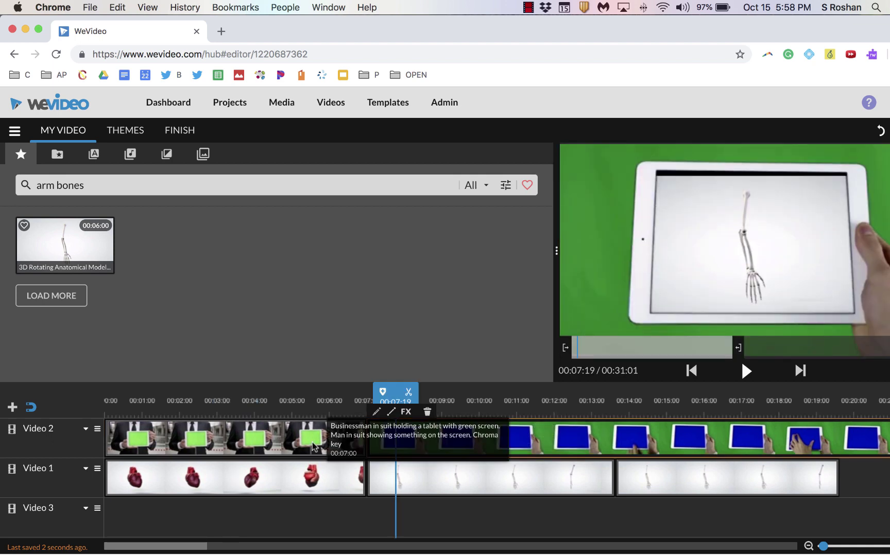
{"action": "left_click", "coordinate": [313, 442]}
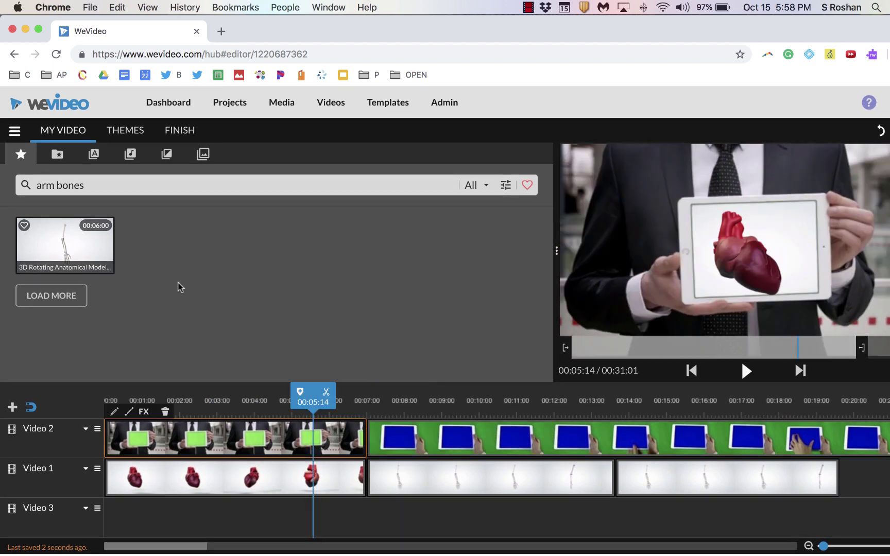
Step: Examine the businessman clip's Color Keying settings, and preview the heart clip on the tablet at 00:01:22
{"action": "double_click", "coordinate": [232, 446]}
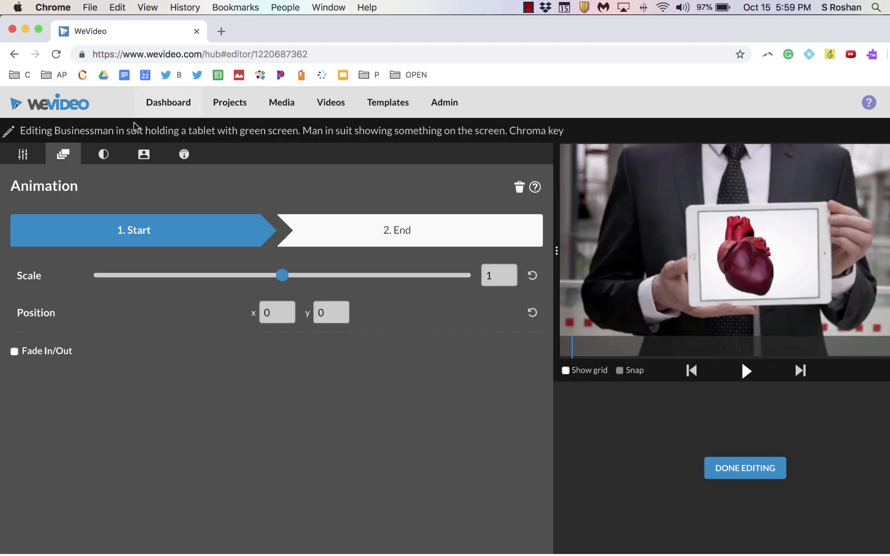
{"action": "left_click", "coordinate": [143, 153]}
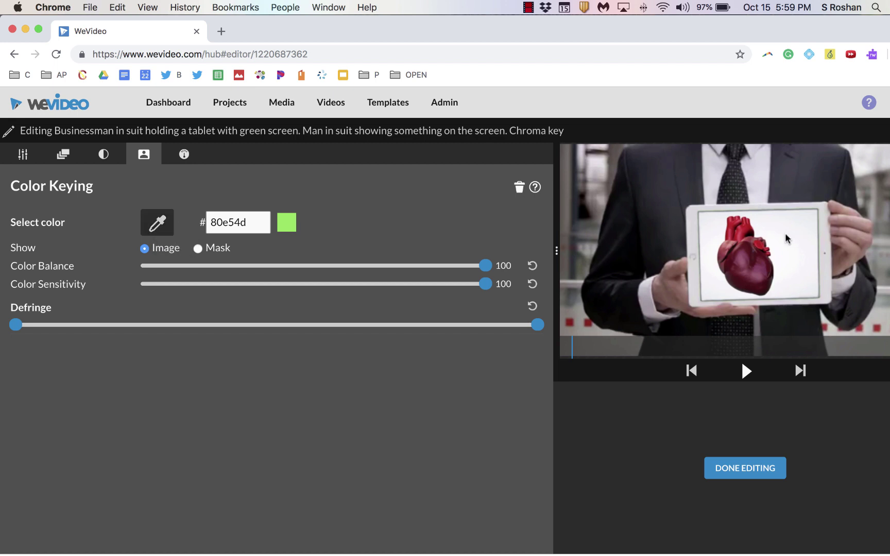
{"action": "left_click", "coordinate": [745, 468]}
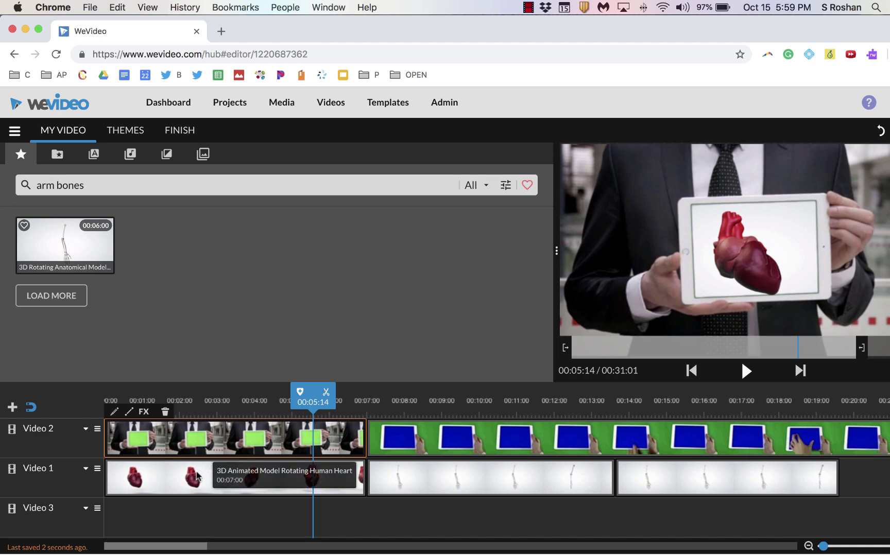
{"action": "left_click", "coordinate": [175, 475]}
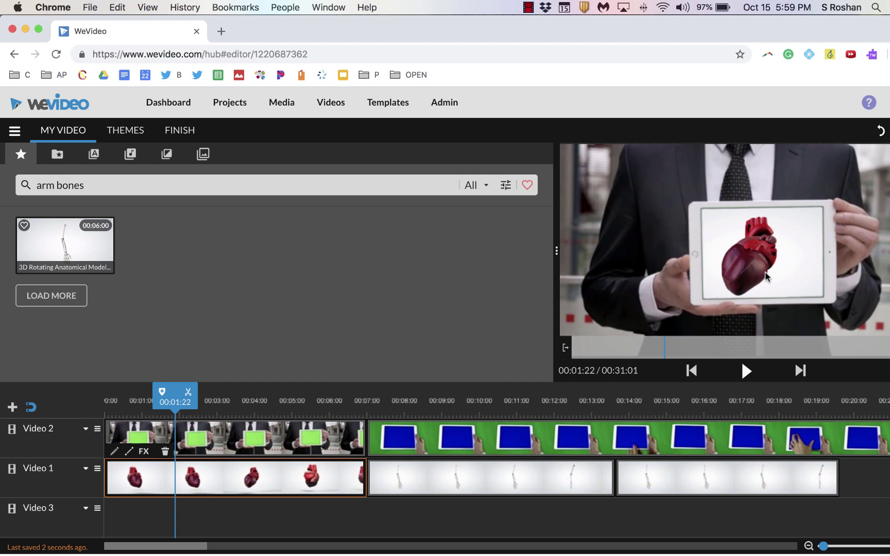
Step: Review the rotating heart clip's Animation, Color, Color Keying and Speed settings, and finish editing without changing any of them
{"action": "double_click", "coordinate": [323, 484]}
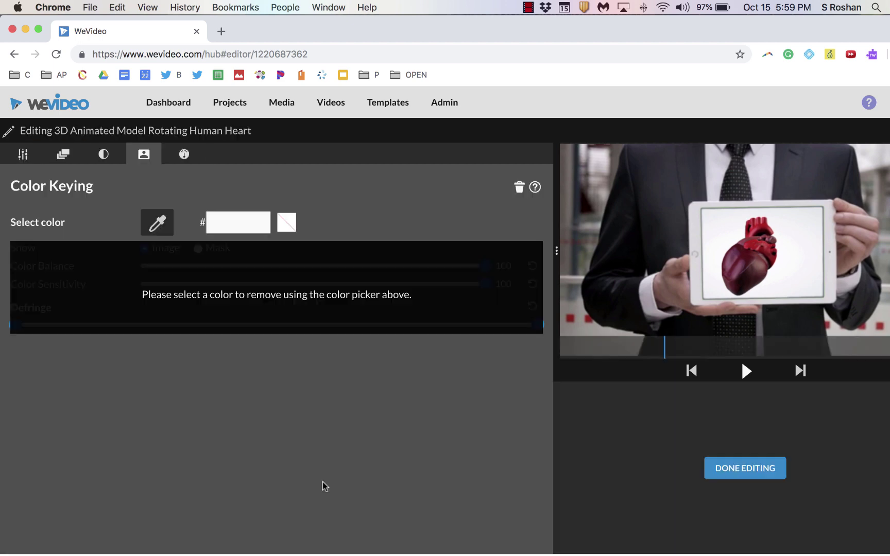
{"action": "left_click", "coordinate": [71, 160]}
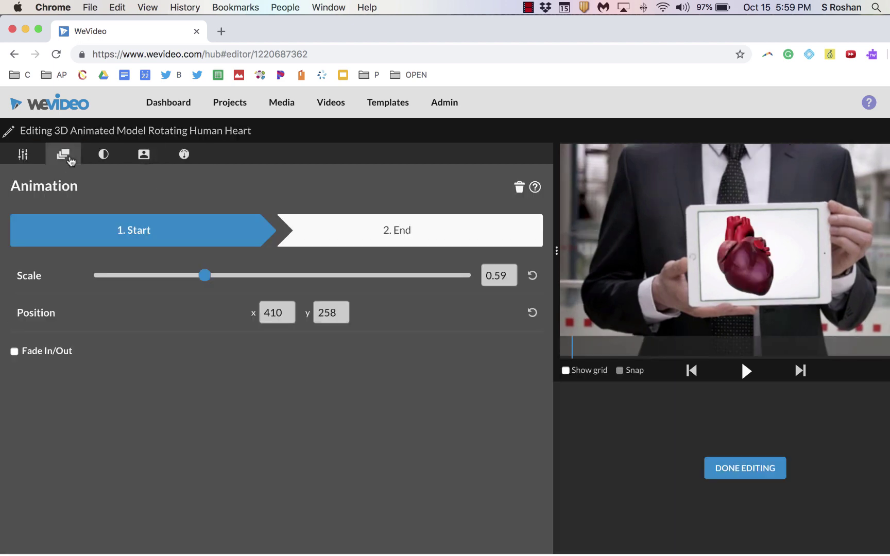
{"action": "left_click", "coordinate": [103, 156]}
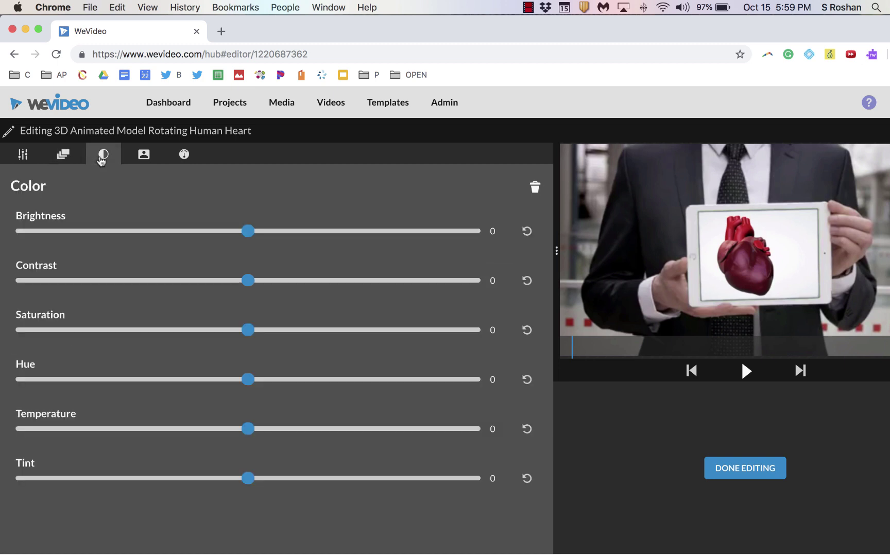
{"action": "left_click", "coordinate": [144, 159]}
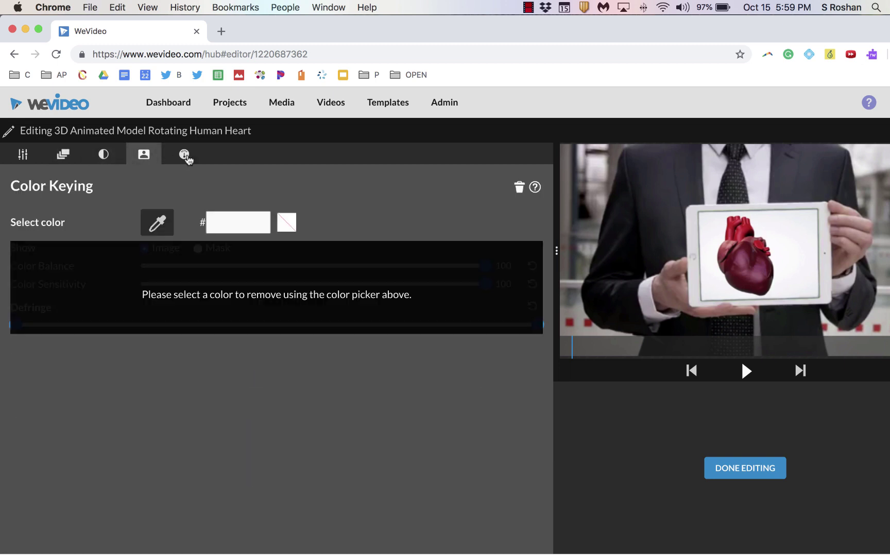
{"action": "left_click", "coordinate": [186, 157]}
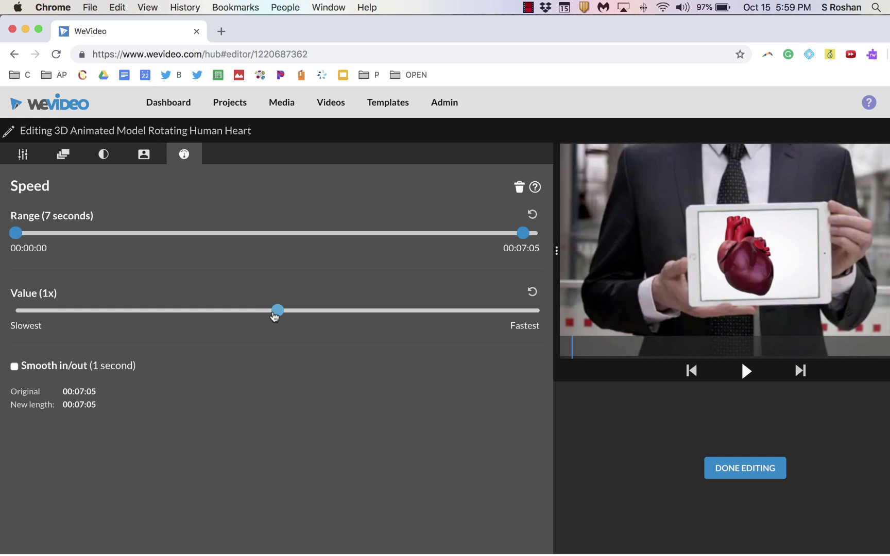
{"action": "left_click", "coordinate": [722, 466]}
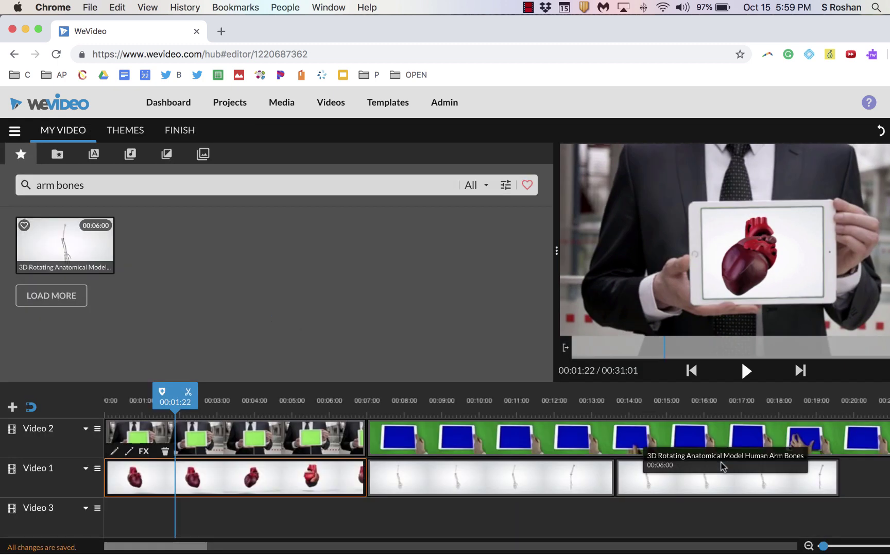